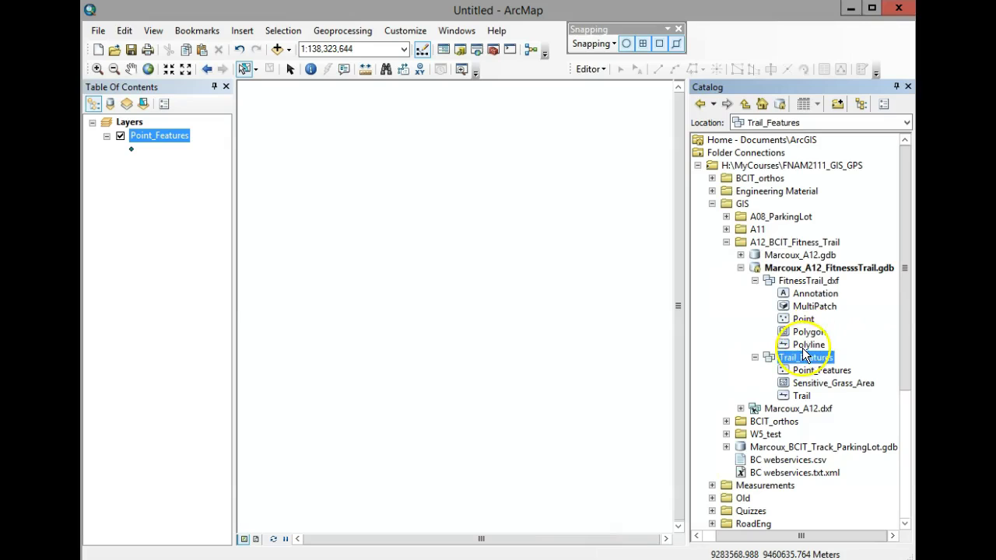
# Add the Point feature class from FitnessTrail_dxf to the map and remove the Point_Features layer
pyautogui.moveTo(804, 320); pyautogui.dragTo(182, 221)
pyautogui.click(162, 140)
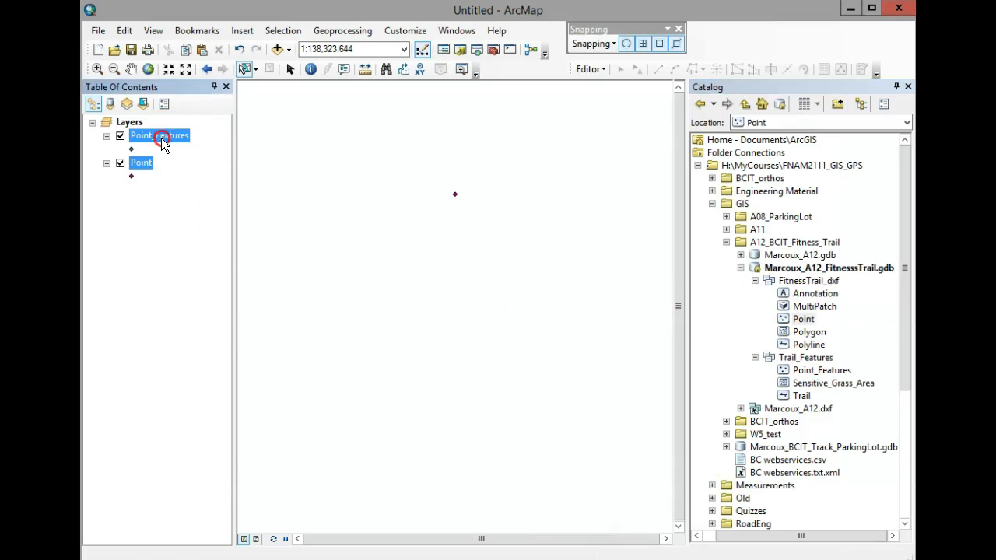
pyautogui.rightClick(162, 140)
pyautogui.click(201, 162)
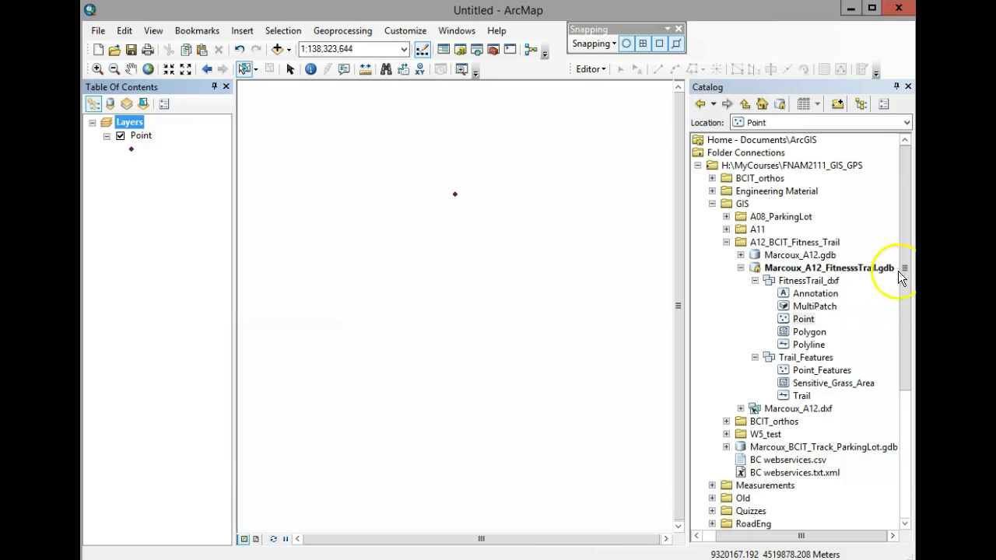
# Add the Polyline feature class from FitnessTrail_dxf to the map and zoom to the Point layer's extent
pyautogui.moveTo(809, 347); pyautogui.dragTo(152, 205)
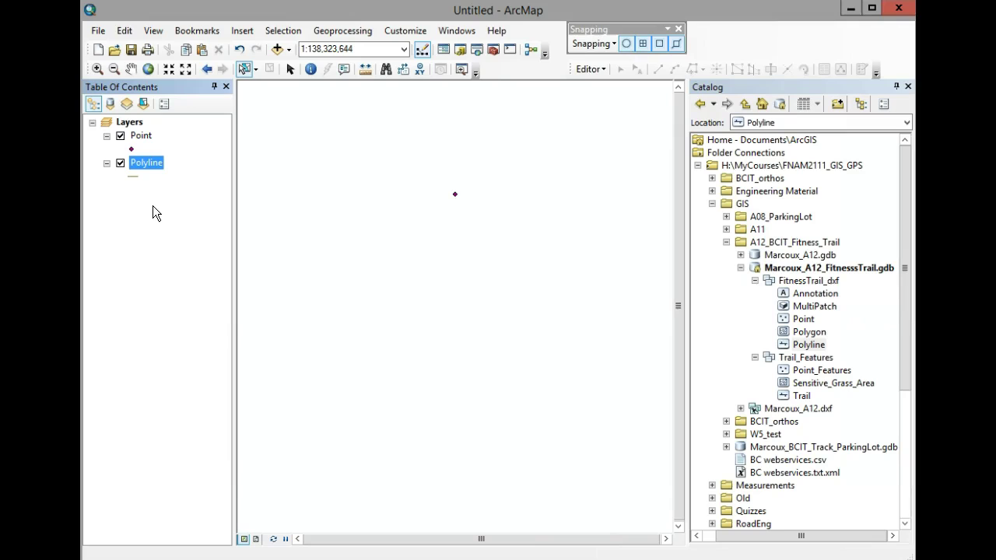
pyautogui.click(905, 88)
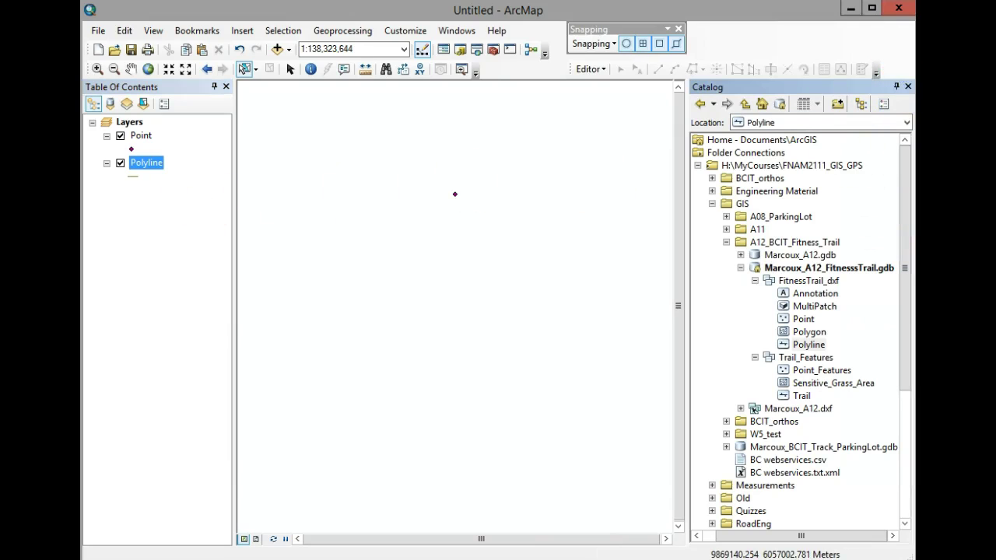
pyautogui.click(908, 87)
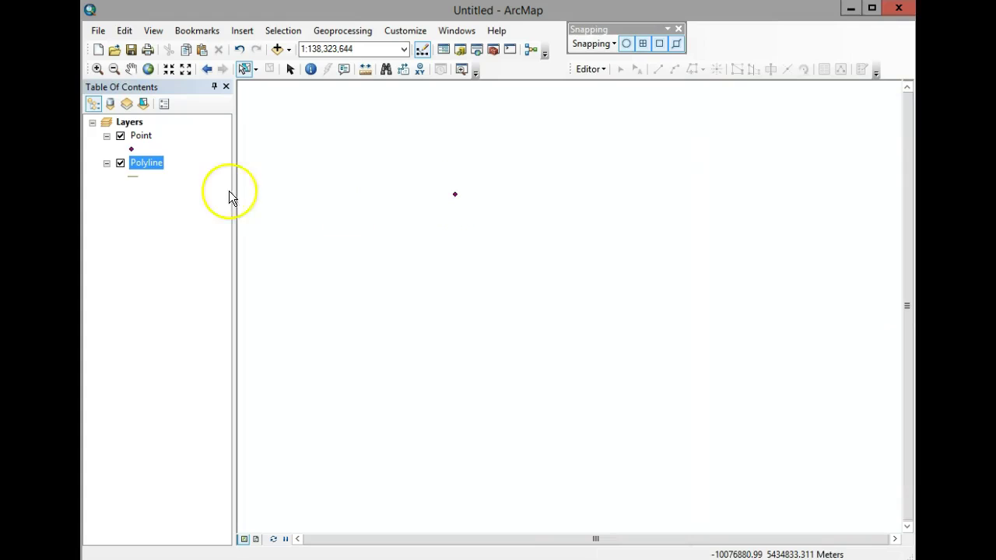
pyautogui.rightClick(142, 138)
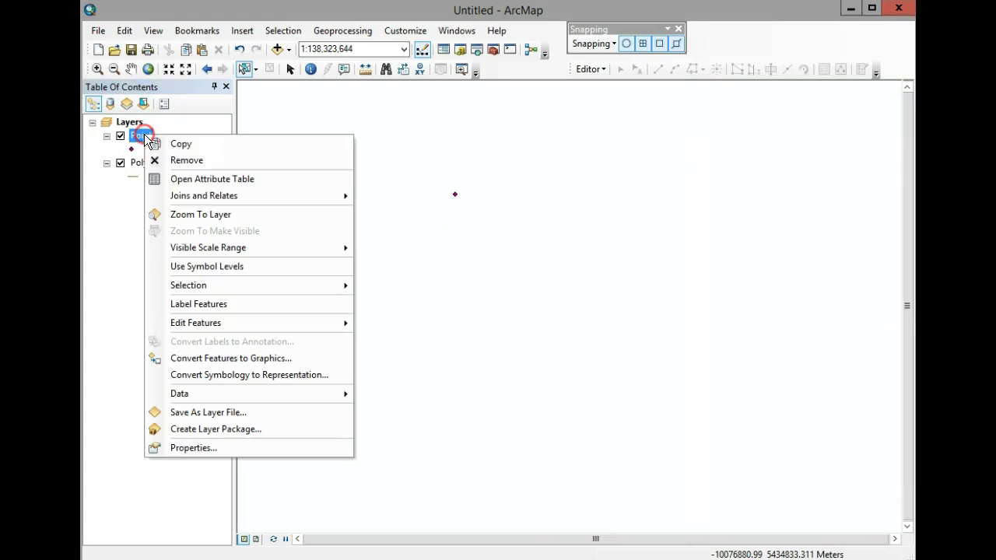
pyautogui.click(204, 217)
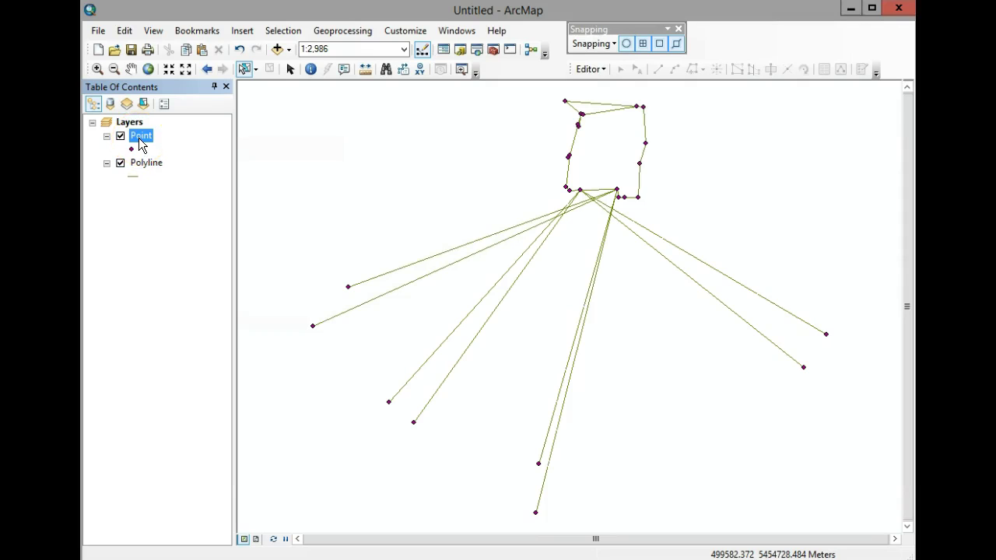
# Add the Trail feature class from the Trail_Features dataset to the map and hide the Polyline layer
pyautogui.click(460, 53)
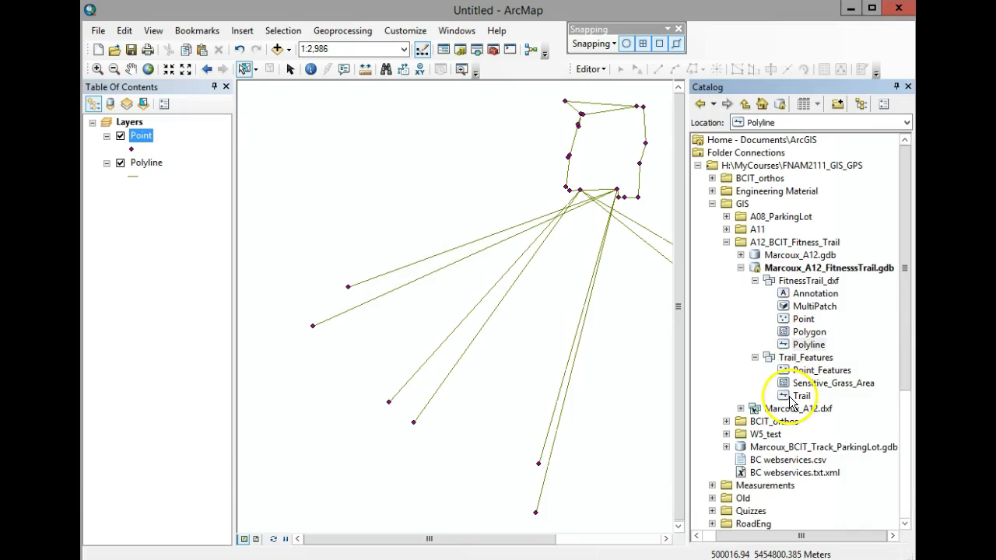
pyautogui.moveTo(795, 399)
pyautogui.mouseDown()
pyautogui.moveTo(257, 244)
pyautogui.moveTo(107, 148)
pyautogui.moveTo(137, 155)
pyautogui.mouseUp()
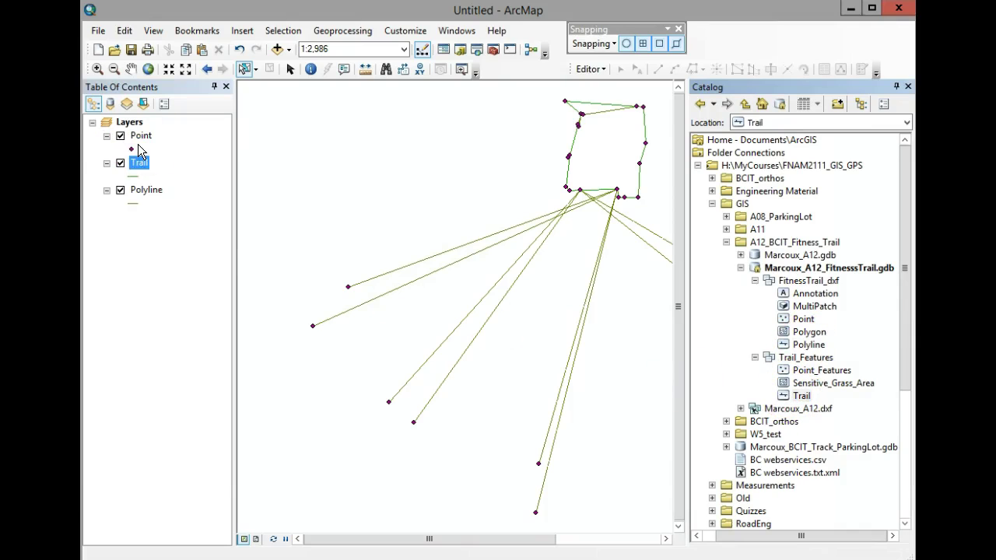
pyautogui.click(896, 86)
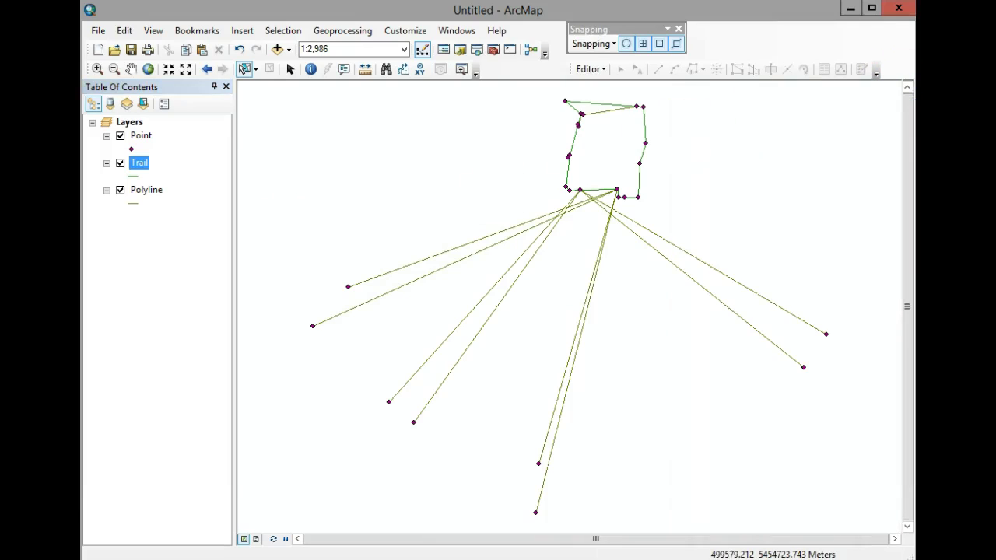
pyautogui.click(121, 190)
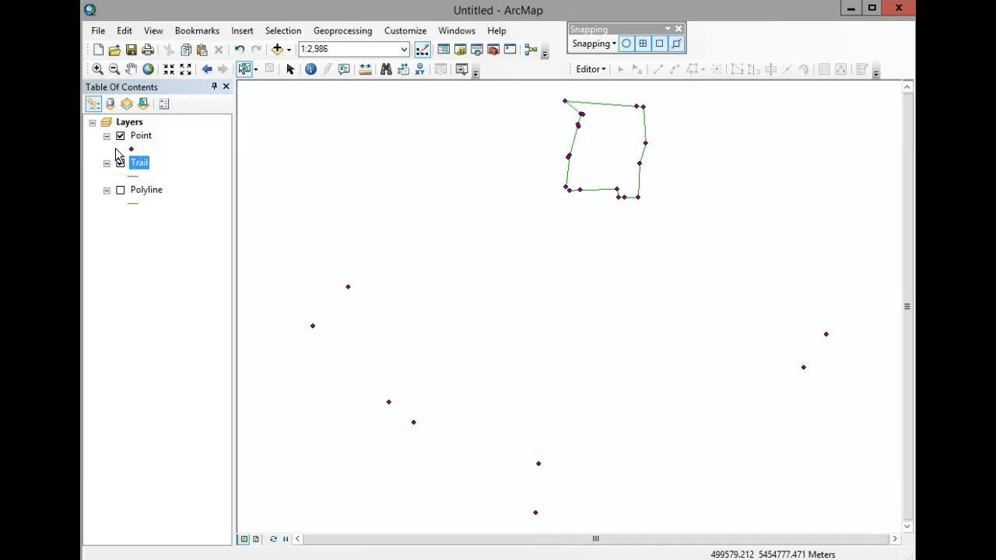
# Identify the middle of the three points lying just off the trail's west side and check its HUB and COMMENT values
pyautogui.click(98, 71)
pyautogui.moveTo(549, 90); pyautogui.dragTo(724, 247)
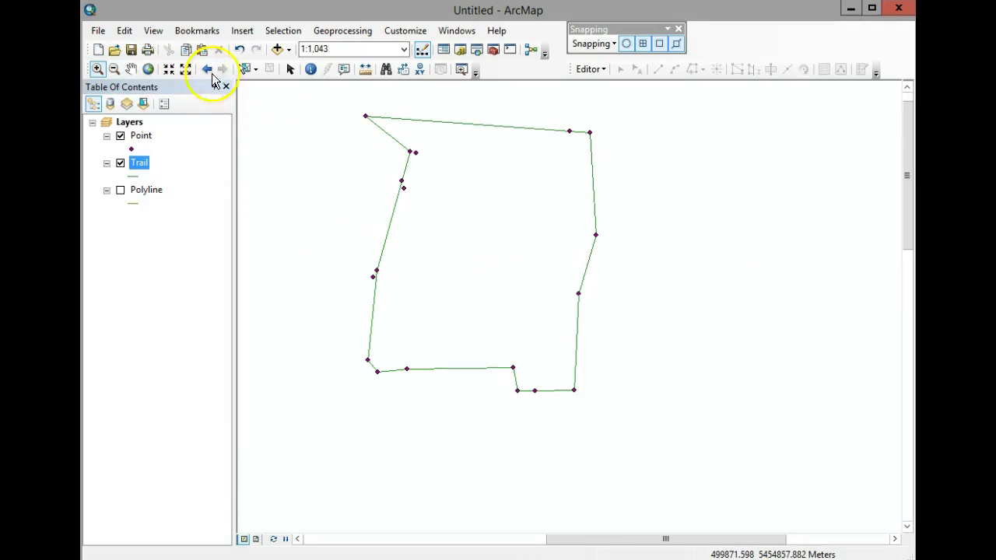
pyautogui.click(311, 70)
pyautogui.click(404, 188)
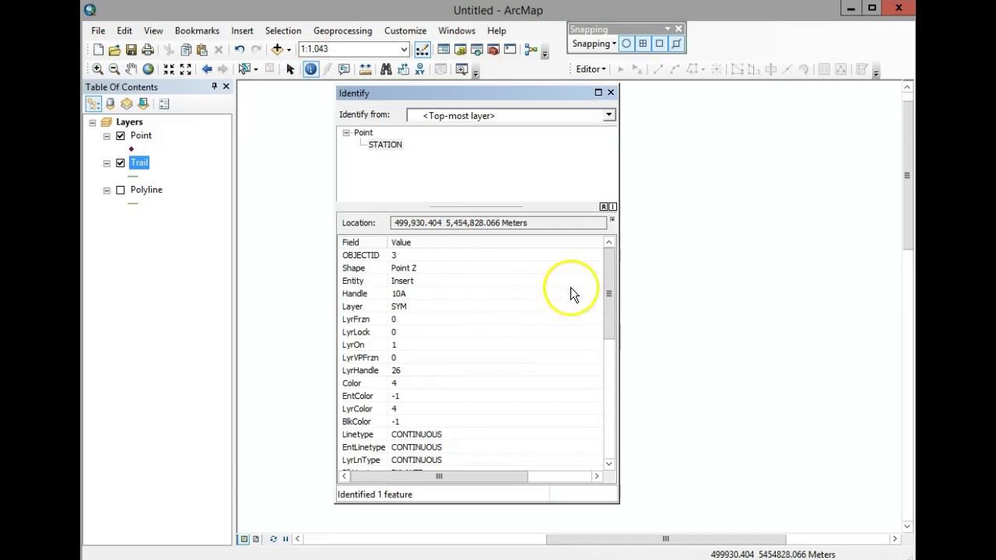
pyautogui.moveTo(604, 286); pyautogui.dragTo(606, 455)
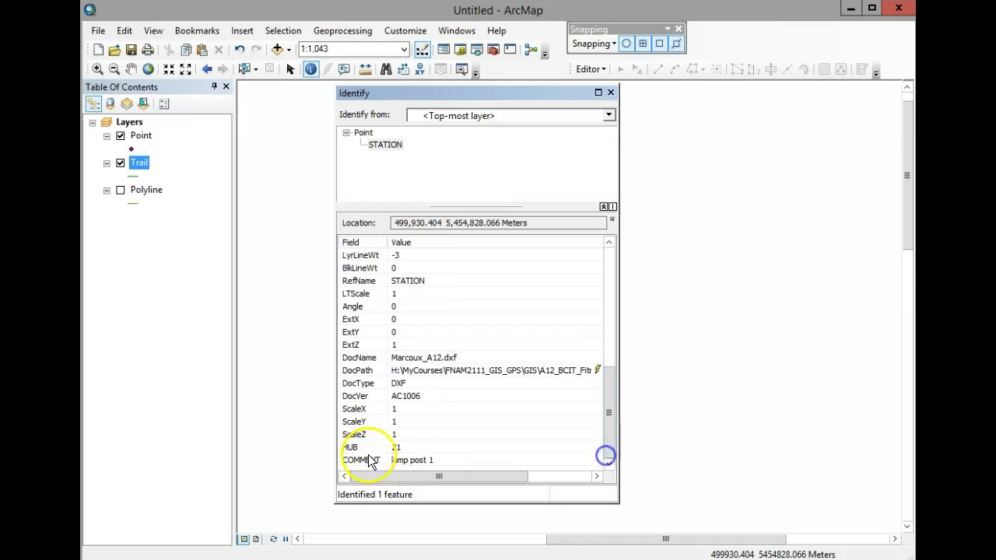
pyautogui.moveTo(440, 91); pyautogui.dragTo(651, 95)
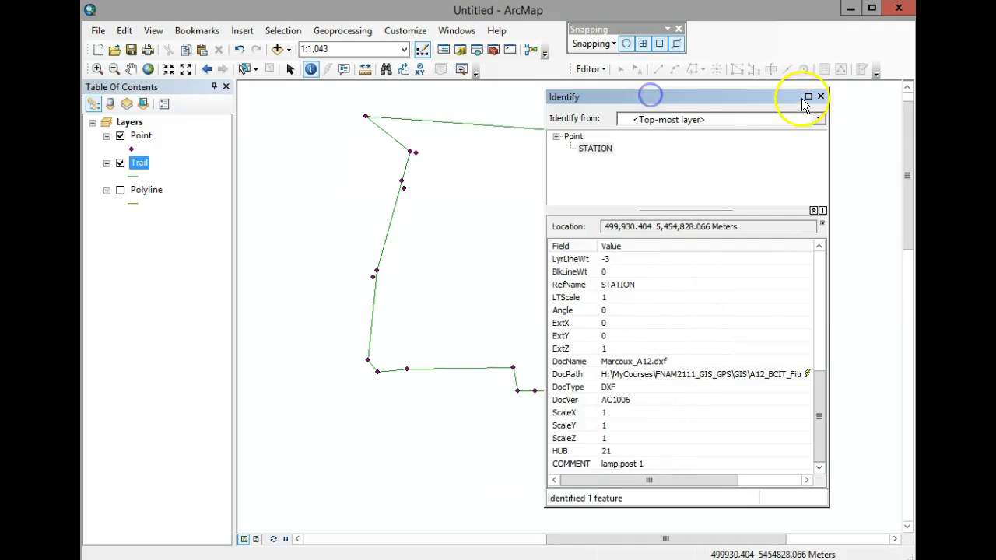
pyautogui.click(821, 96)
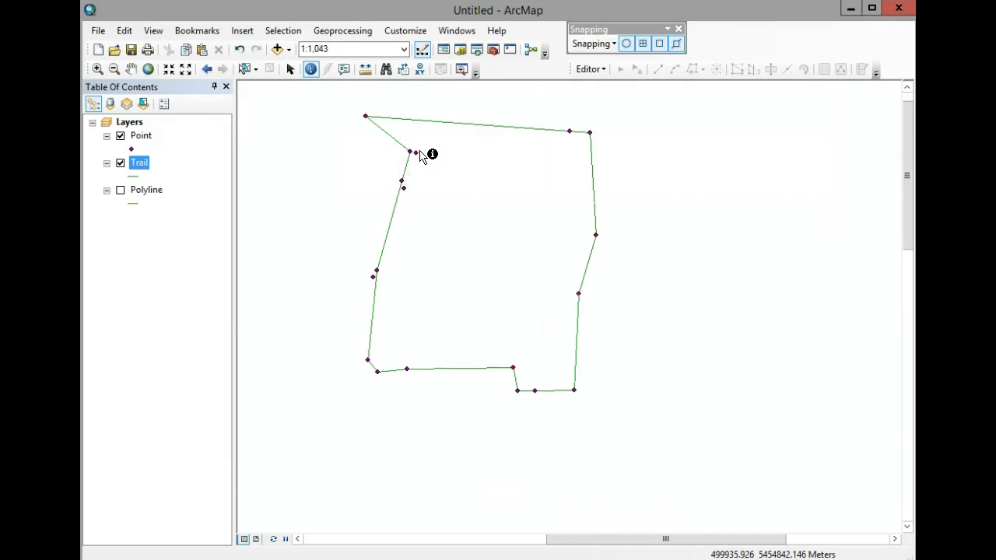
# Select the three points lying just off the west side of the trail loop
pyautogui.click(245, 70)
pyautogui.click(418, 152)
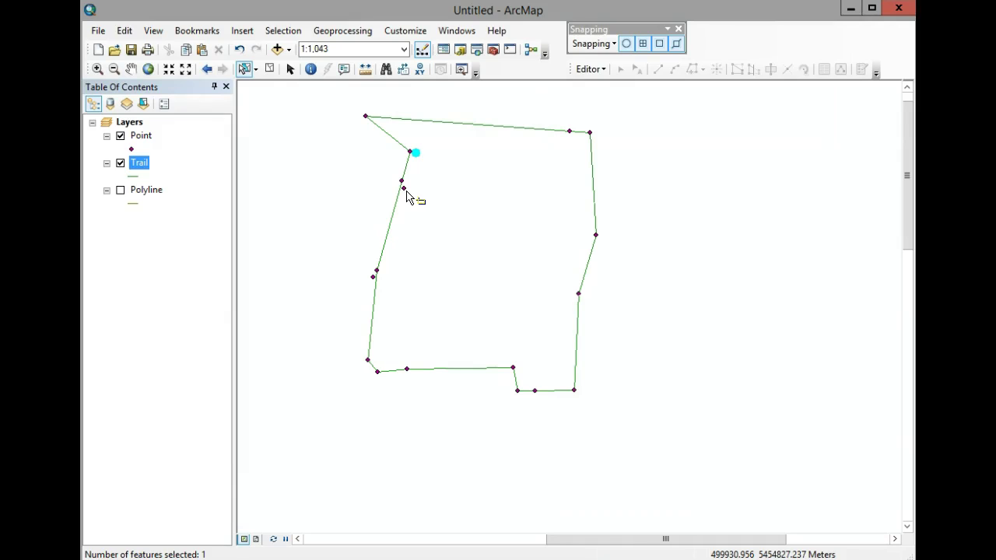
pyautogui.keyDown('shift'); pyautogui.click(404, 188); pyautogui.keyUp('shift')
pyautogui.keyDown('shift'); pyautogui.click(373, 277); pyautogui.keyUp('shift')
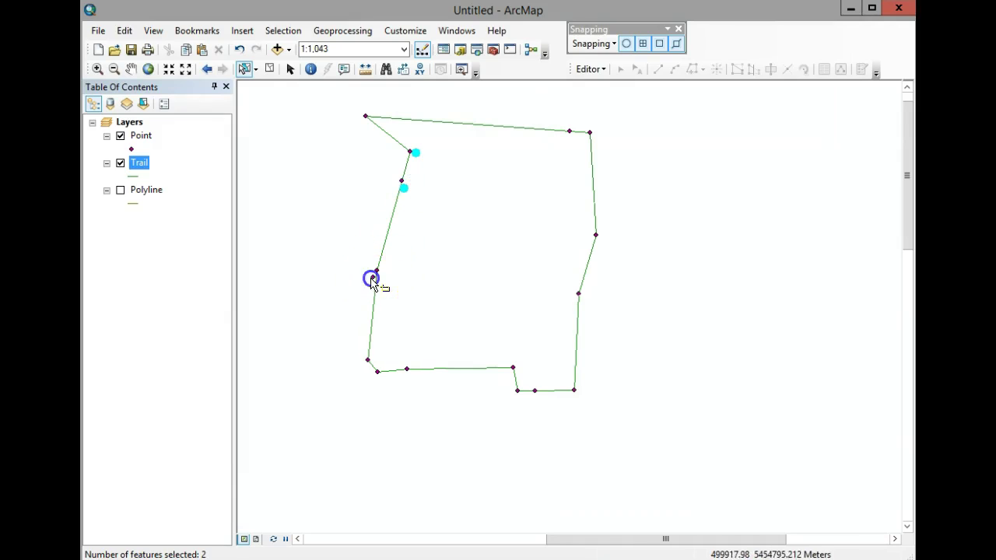
# Open the Point layer's attribute table and enlarge it to view the HUB and COMMENT columns
pyautogui.keyDown('ctrl'); pyautogui.click(143, 135); pyautogui.keyUp('ctrl')
pyautogui.rightClick(148, 138)
pyautogui.click(158, 177)
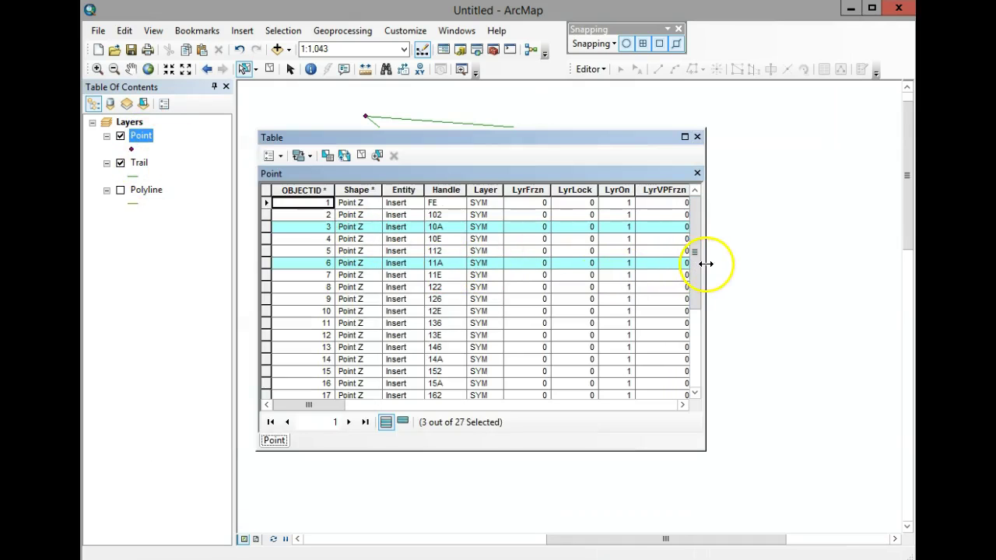
pyautogui.moveTo(706, 264); pyautogui.dragTo(912, 264)
pyautogui.moveTo(356, 404); pyautogui.dragTo(918, 398)
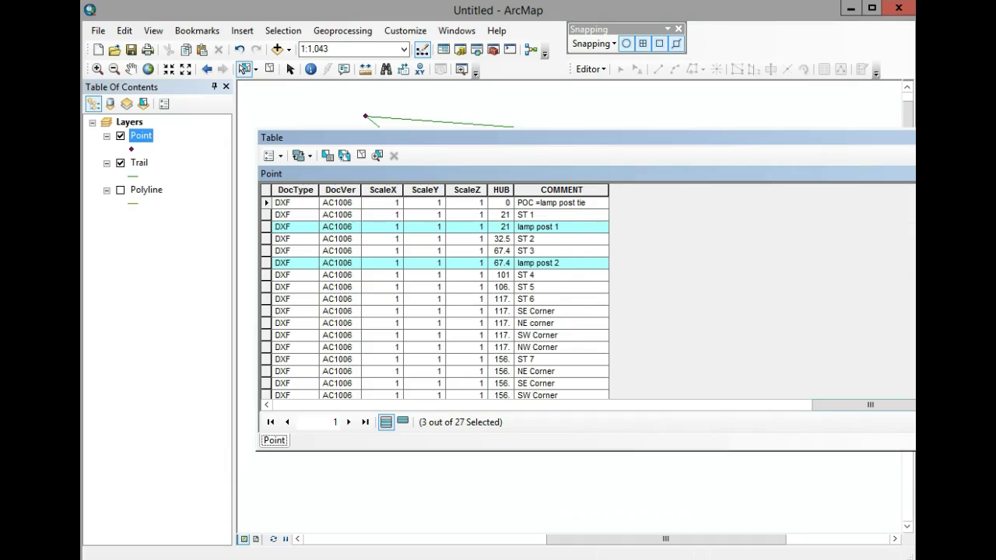
# Add the records commented POT = Lampost, Stream and POC =lamp post tie to the selection and close the attribute table
pyautogui.scroll(-4, 436, 298)
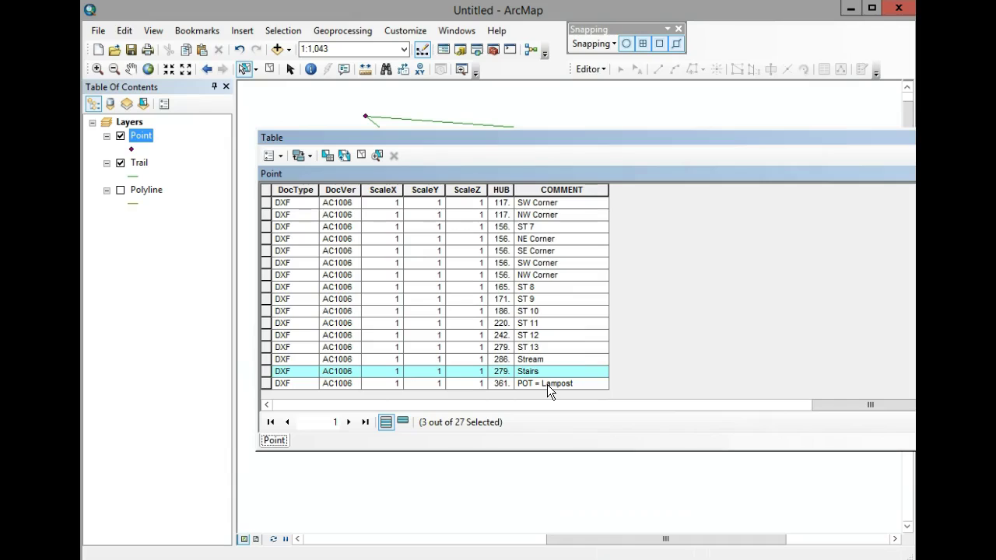
pyautogui.click(337, 392)
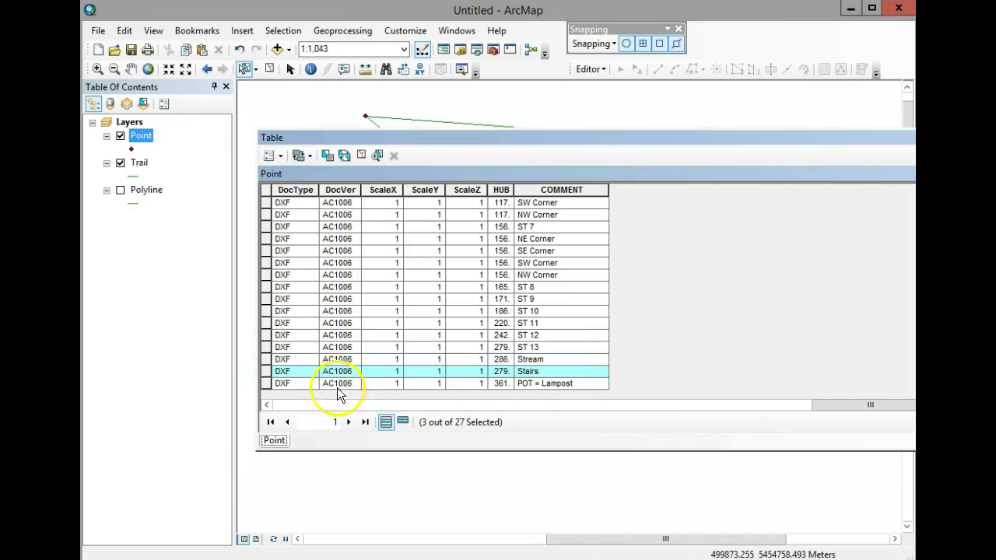
pyautogui.keyDown('ctrl'); pyautogui.click(267, 383); pyautogui.keyUp('ctrl')
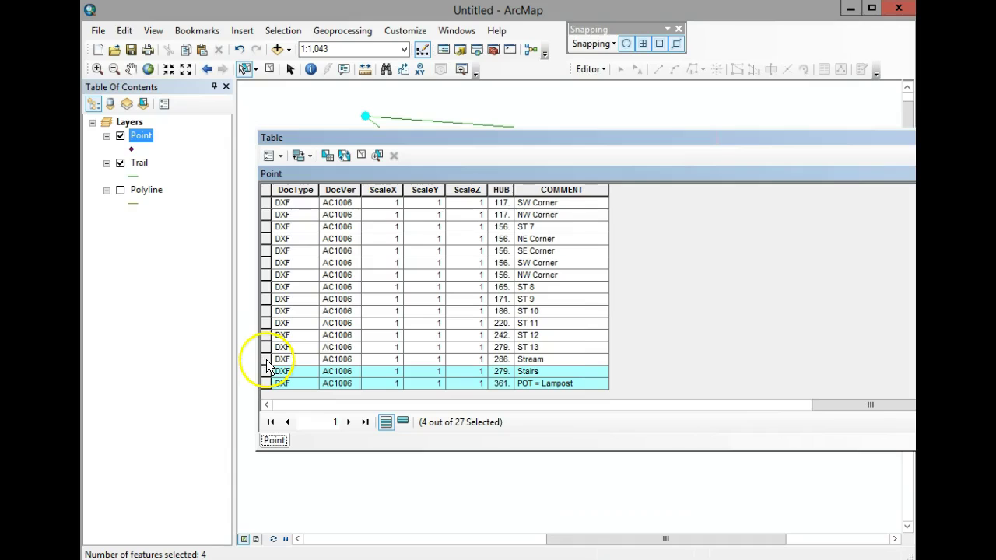
pyautogui.keyDown('ctrl'); pyautogui.click(266, 360); pyautogui.keyUp('ctrl')
pyautogui.scroll(1, 837, 356)
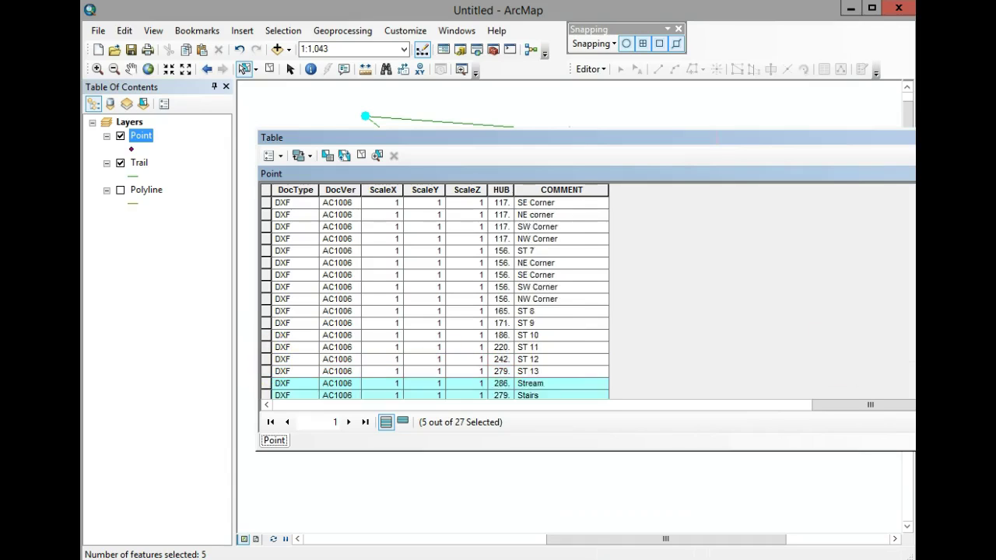
pyautogui.scroll(3, 434, 299)
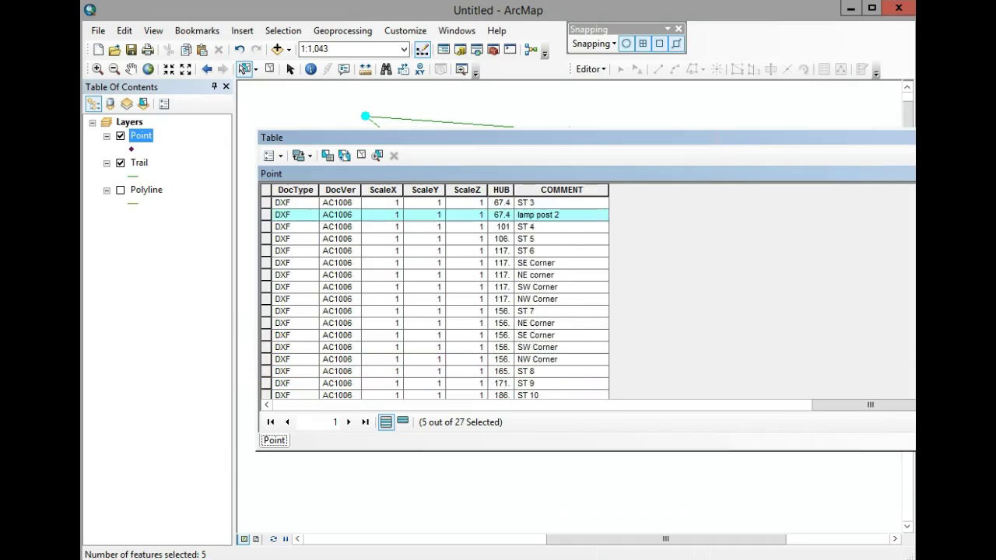
pyautogui.keyDown('ctrl'); pyautogui.click(265, 202); pyautogui.keyUp('ctrl')
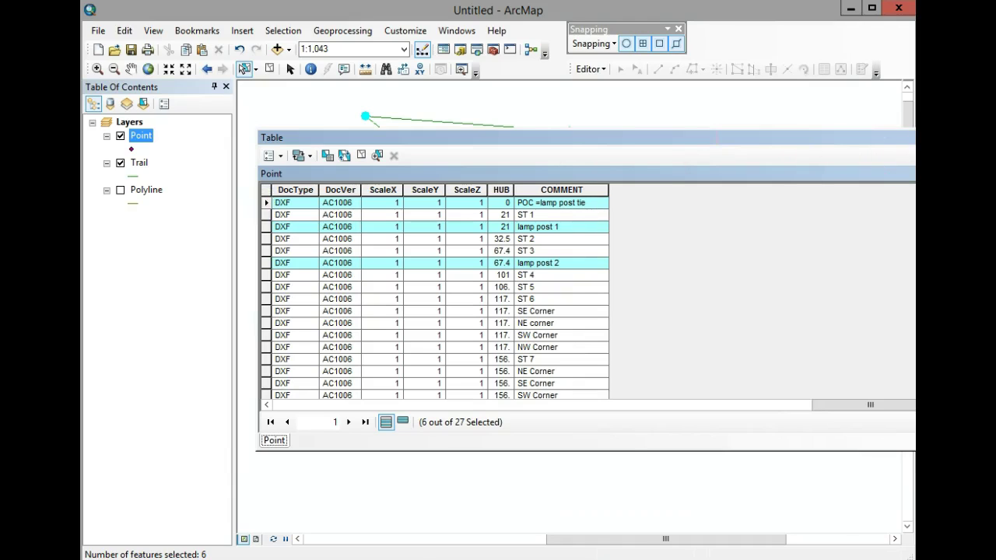
pyautogui.click(910, 137)
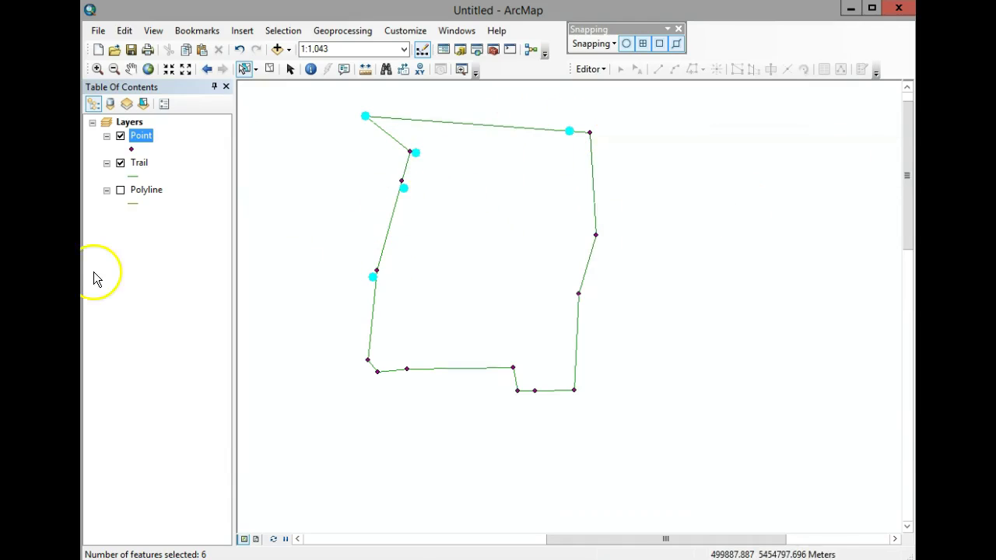
# Export the selected points as Point_Features in the Trail_Features dataset, overwriting the existing class, and add the export to the map as a layer
pyautogui.rightClick(143, 139)
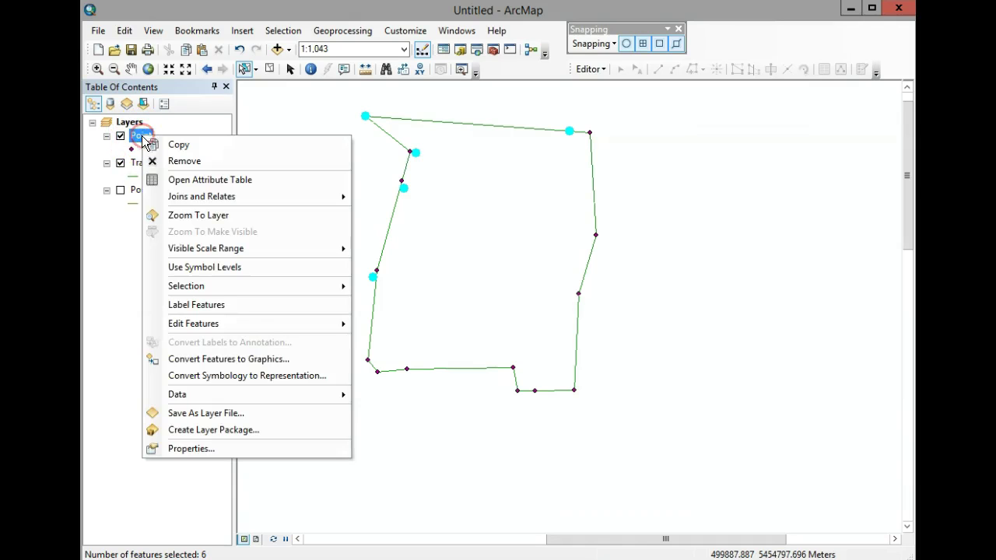
pyautogui.moveTo(328, 407)
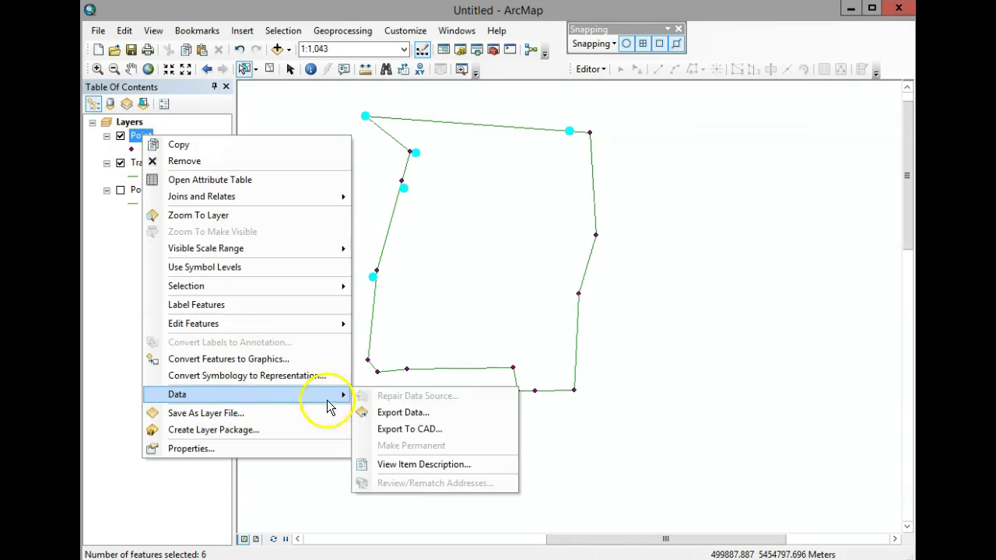
pyautogui.click(403, 413)
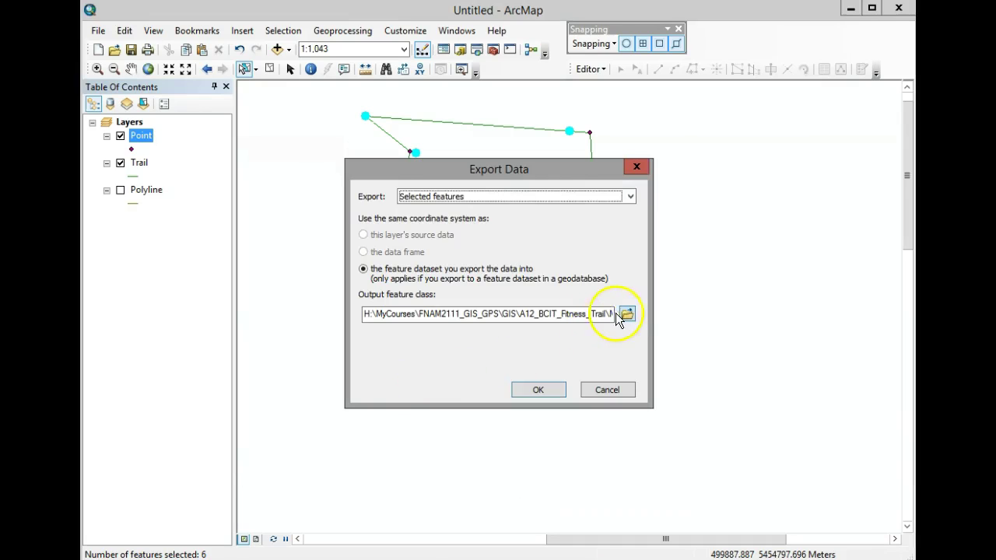
pyautogui.click(625, 311)
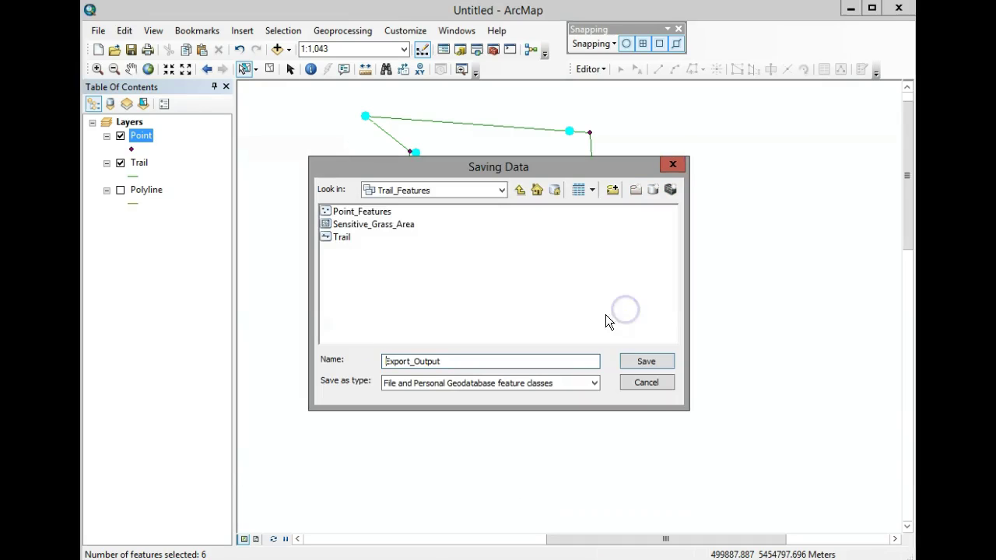
pyautogui.click(520, 191)
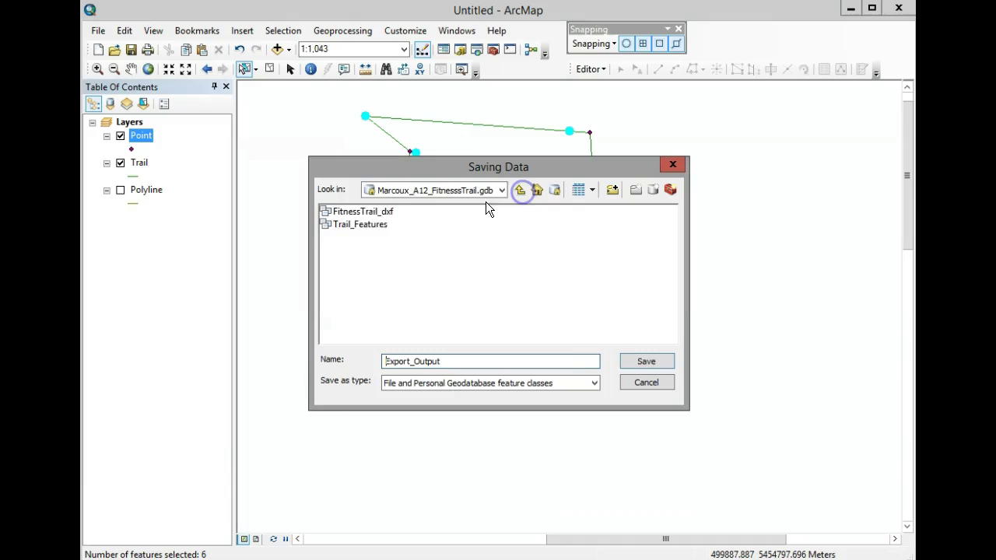
pyautogui.doubleClick(374, 224)
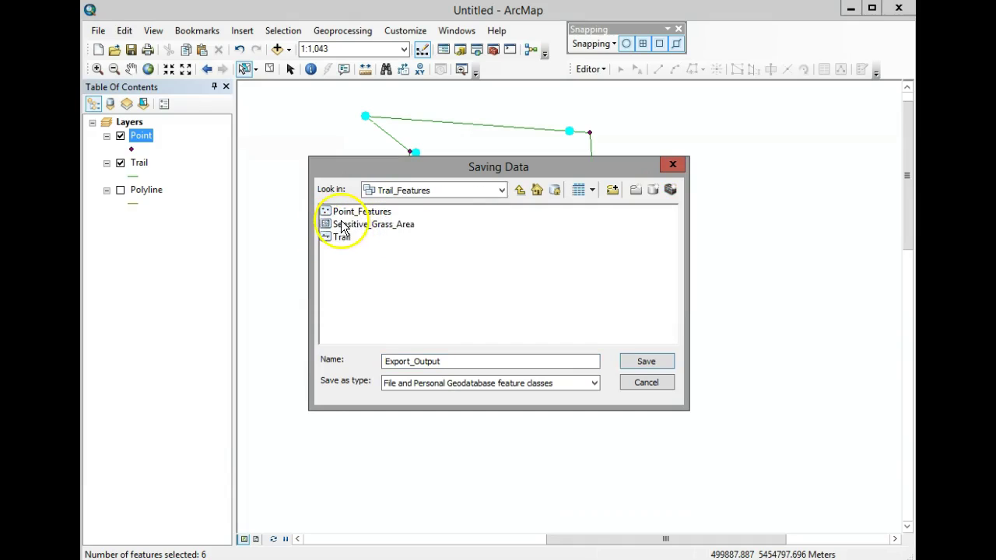
pyautogui.doubleClick(338, 213)
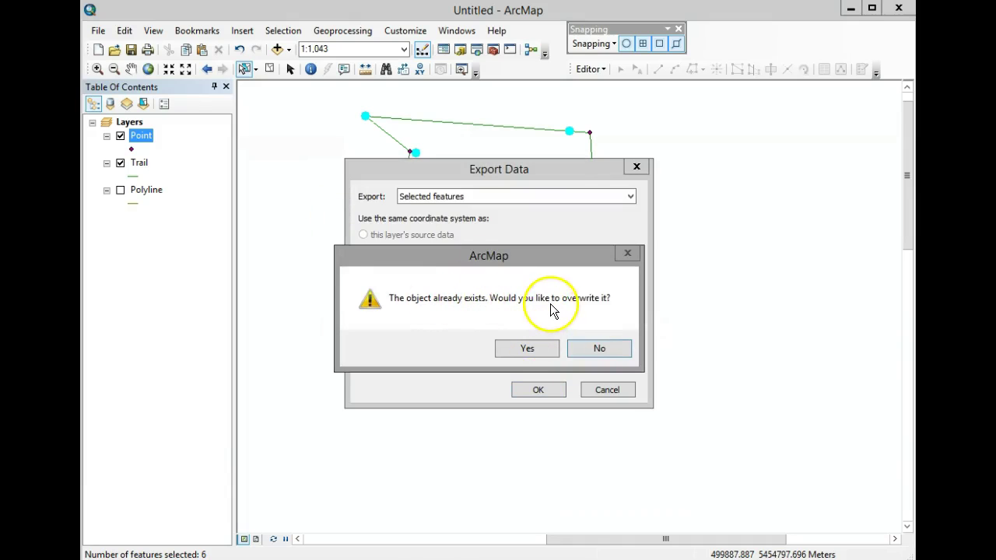
pyautogui.click(530, 349)
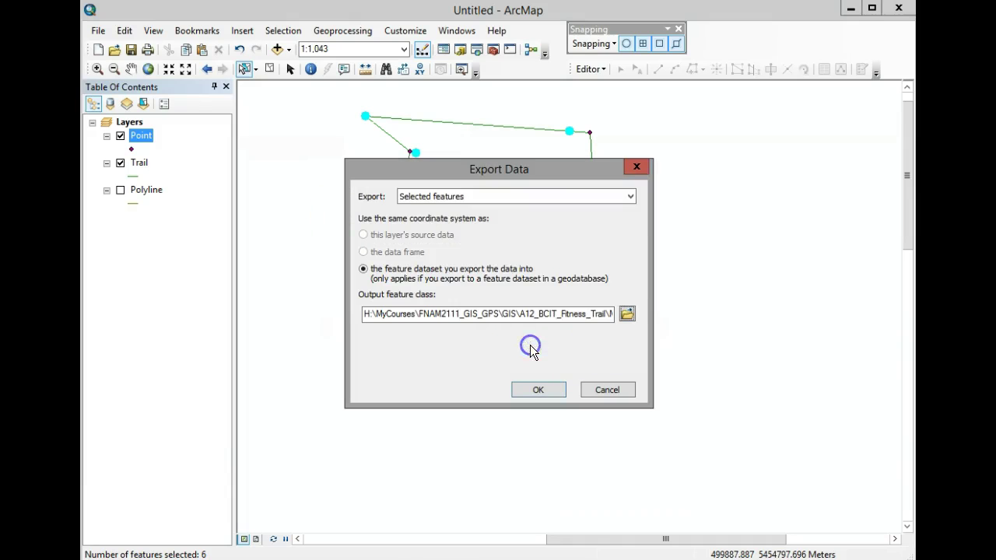
pyautogui.click(536, 390)
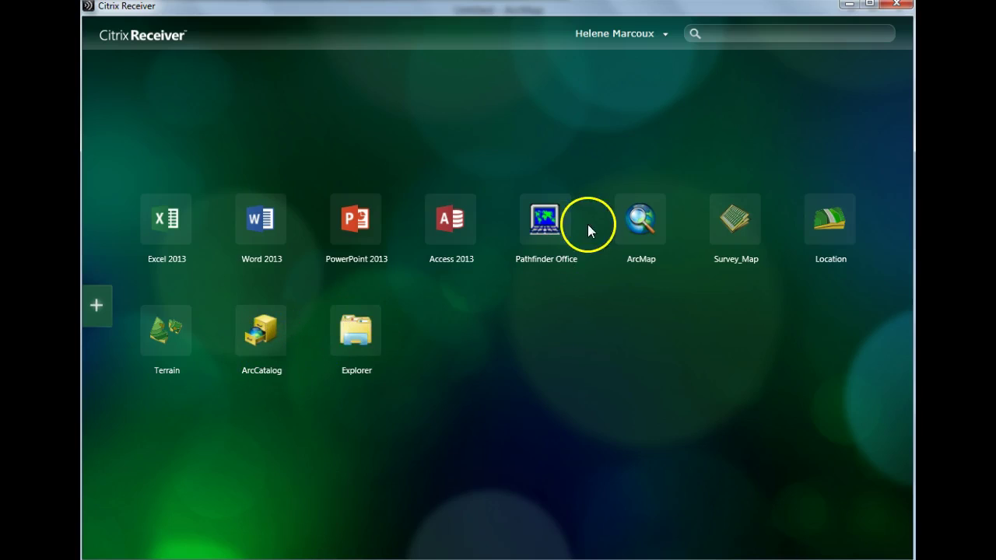
pyautogui.click(851, 6)
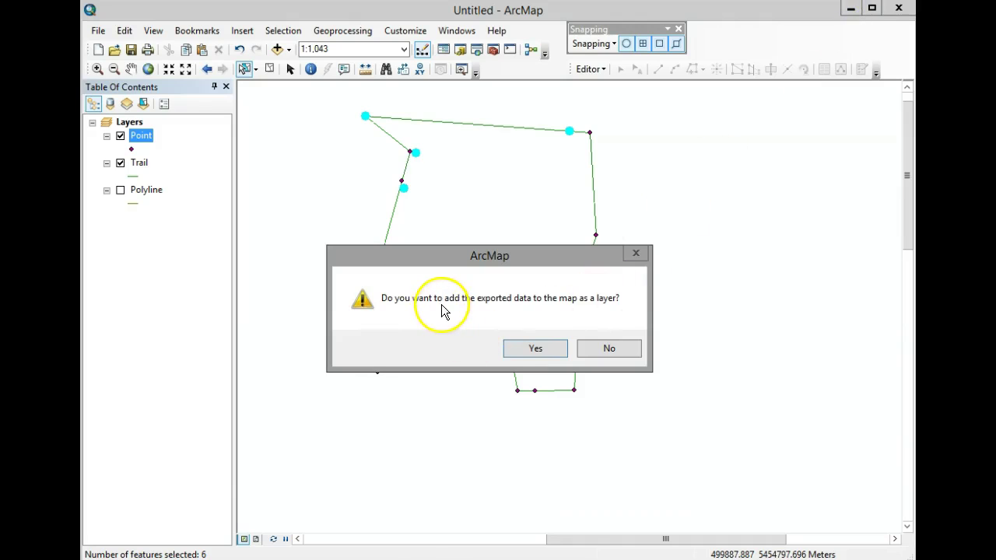
pyautogui.click(534, 349)
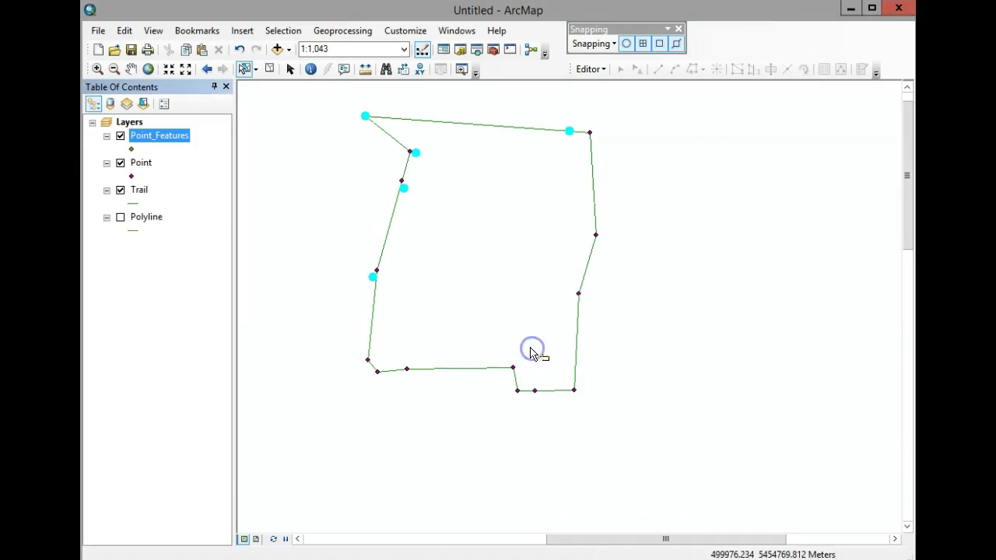
# Turn off the Point layer and remove both the Point and Polyline layers from the map
pyautogui.click(120, 164)
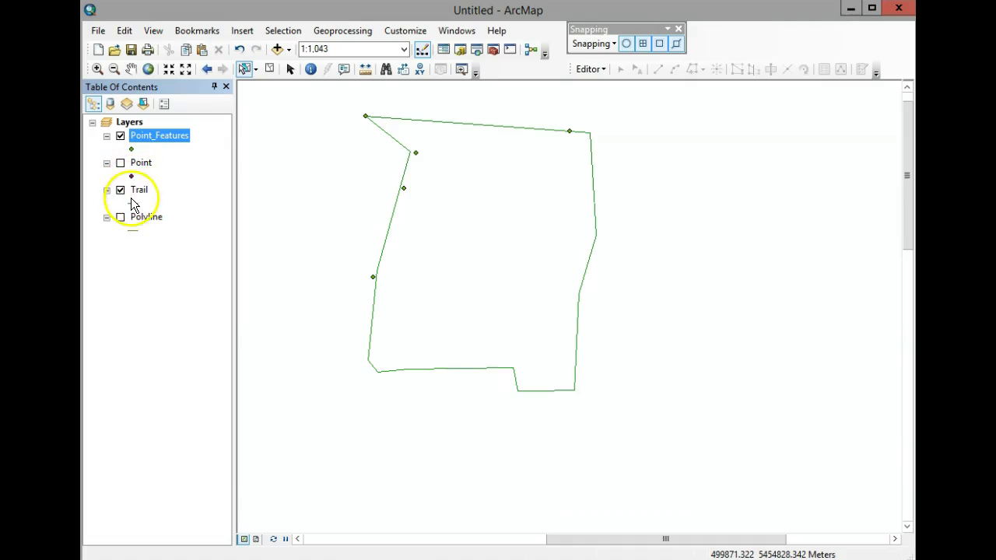
pyautogui.rightClick(141, 163)
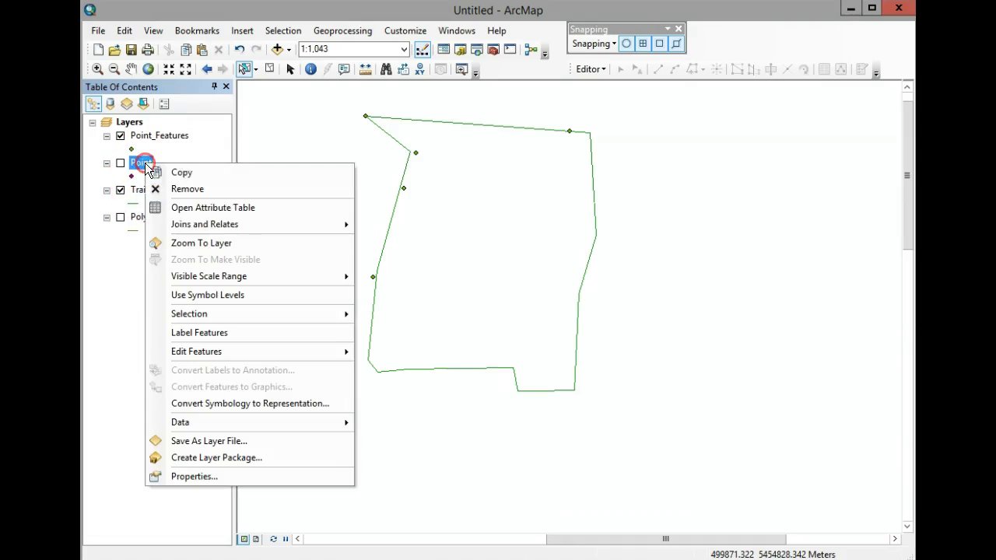
pyautogui.click(200, 191)
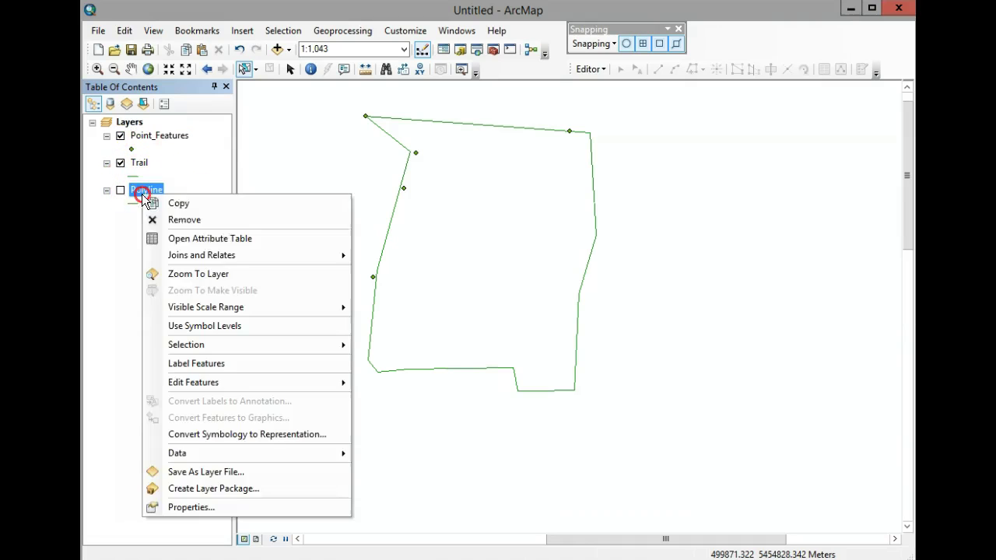
pyautogui.click(185, 219)
# List the layers by source and add Sensitive_Grass_Area from the geodatabase's Trail_Features dataset to the map
pyautogui.click(109, 106)
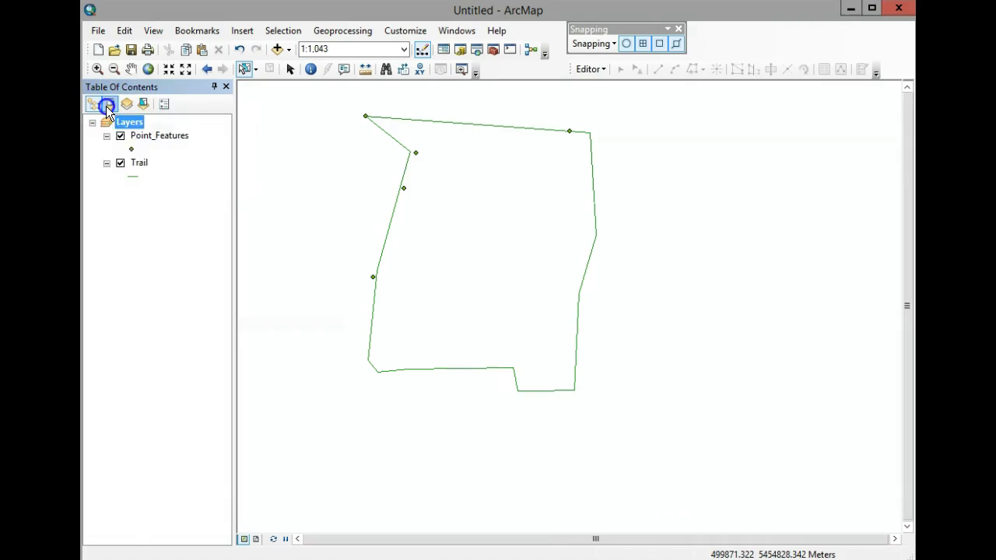
pyautogui.moveTo(234, 182); pyautogui.dragTo(351, 189)
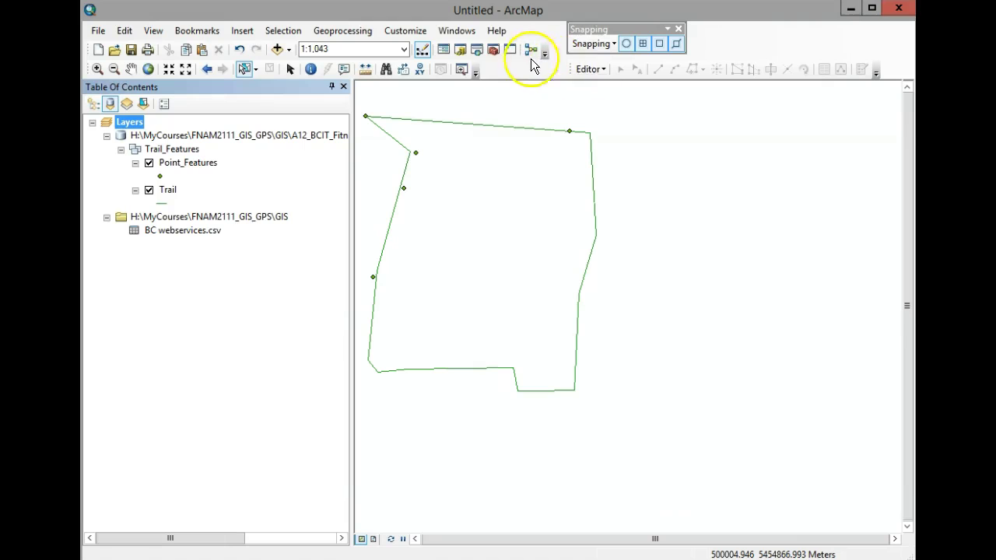
pyautogui.click(460, 49)
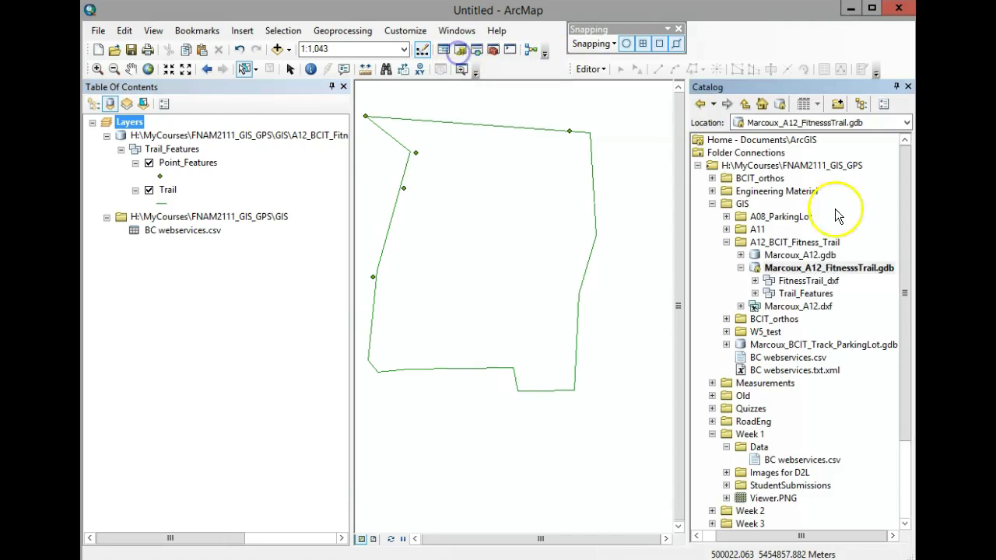
pyautogui.click(754, 293)
pyautogui.moveTo(830, 319); pyautogui.dragTo(253, 211)
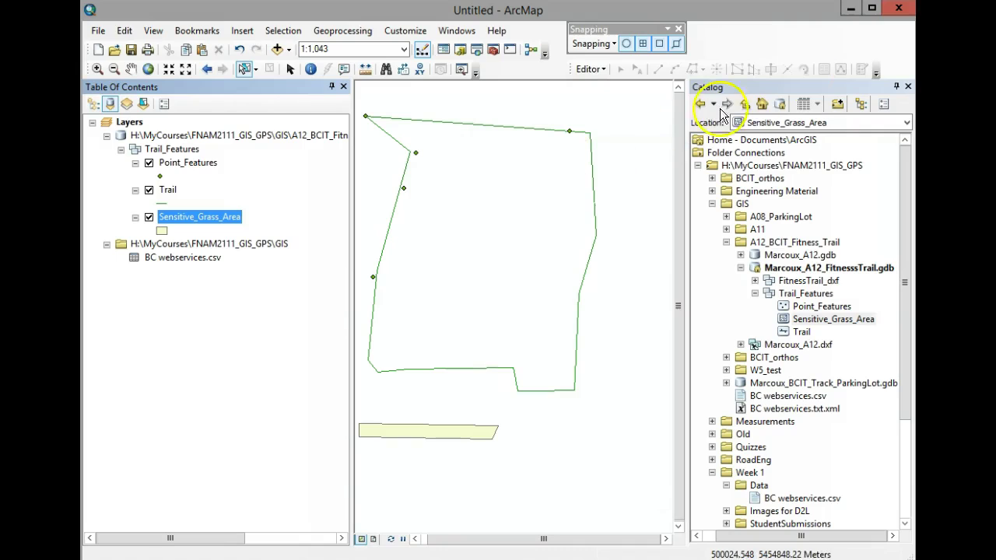
pyautogui.click(908, 87)
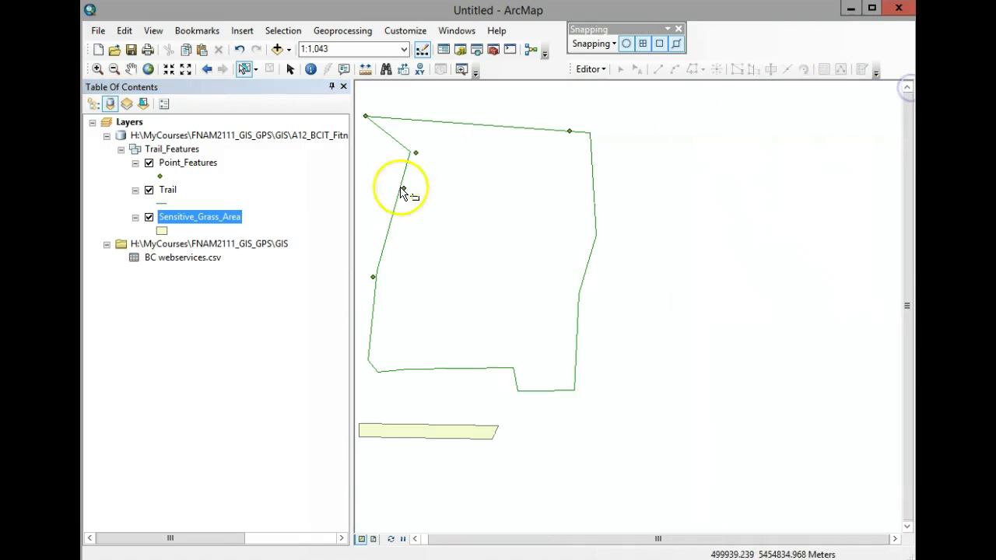
pyautogui.moveTo(351, 205); pyautogui.dragTo(327, 217)
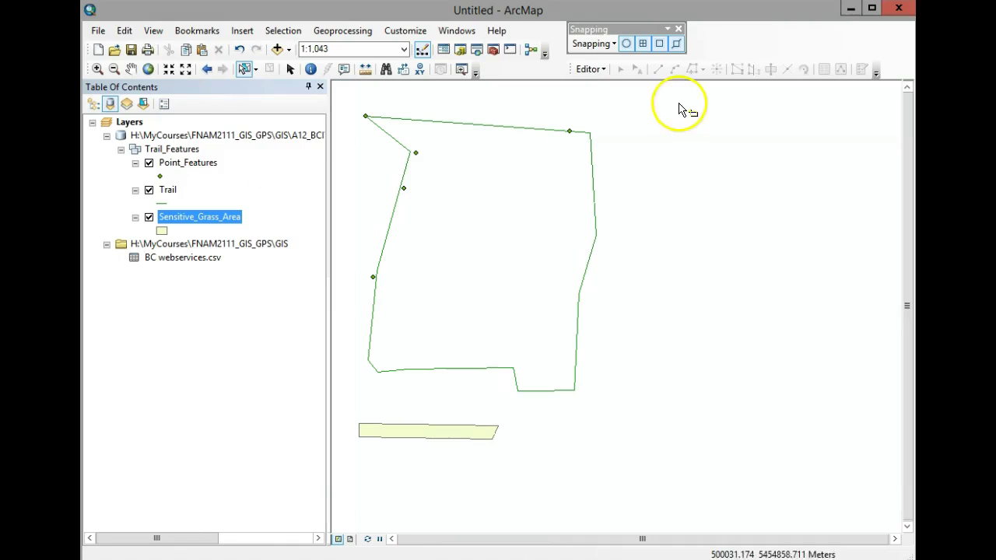
# Open the Point_Features attribute table, review its fields and close it
pyautogui.rightClick(179, 170)
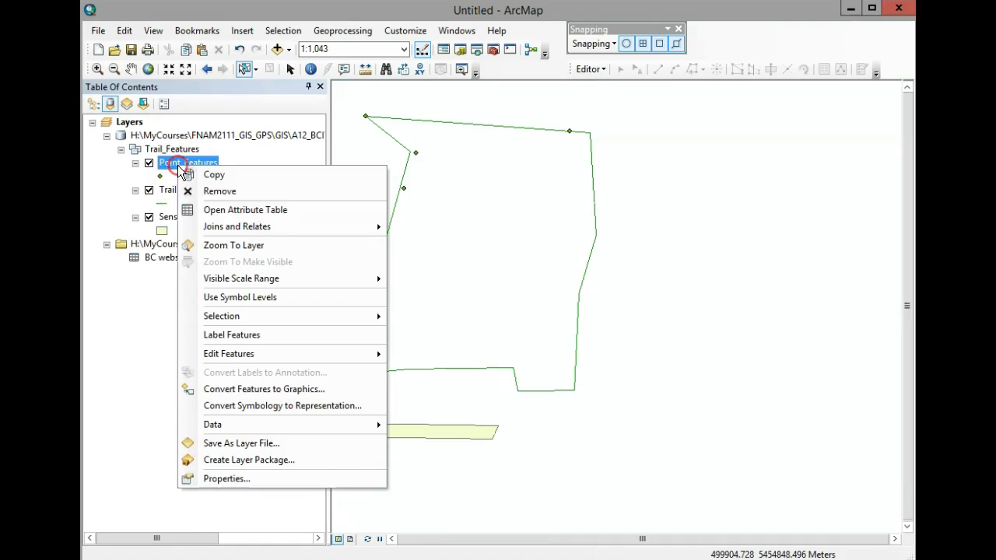
pyautogui.click(216, 208)
pyautogui.moveTo(324, 407); pyautogui.dragTo(266, 377)
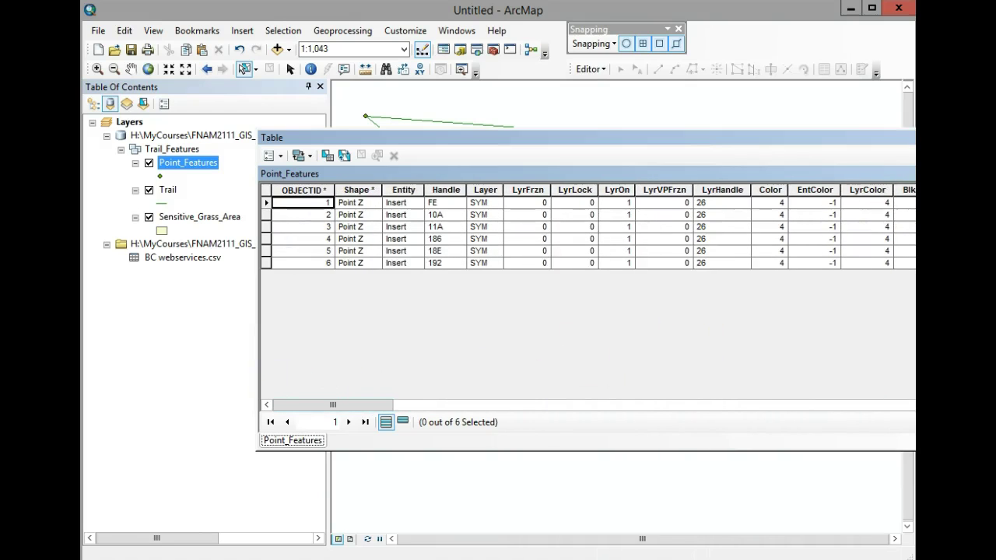
pyautogui.click(915, 138)
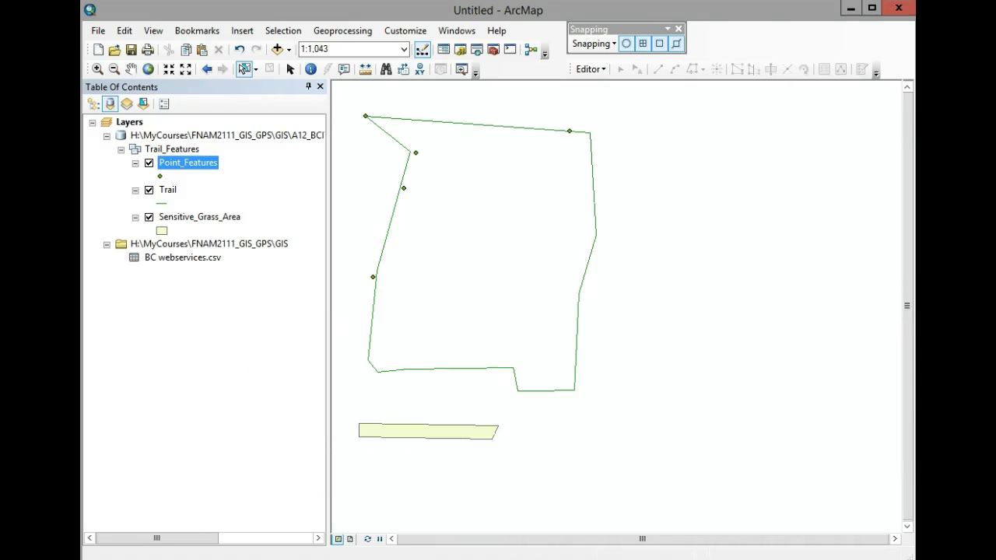
# Search for Delete Fields, open the Delete Field tool and set Point_Features as its input table
pyautogui.click(476, 49)
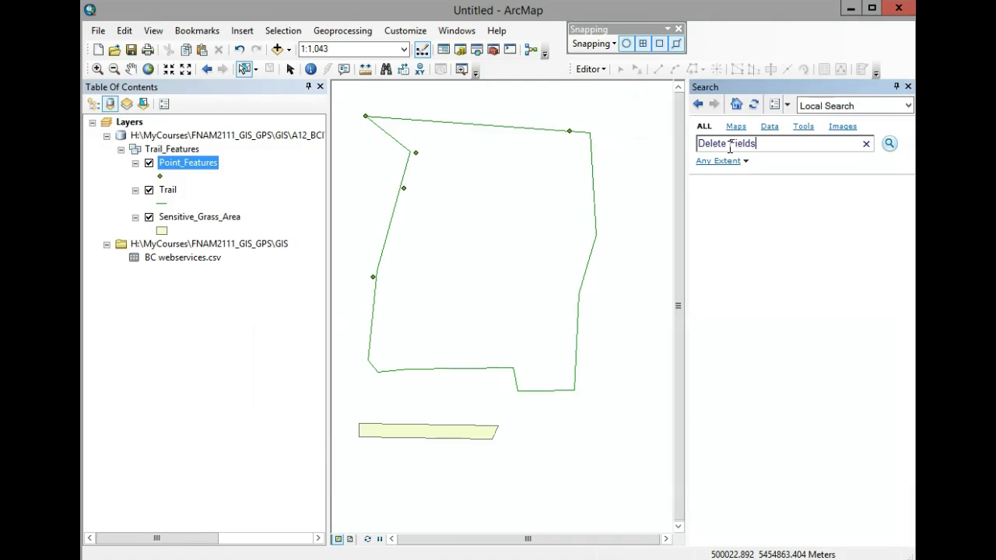
pyautogui.press('Return')
pyautogui.click(727, 200)
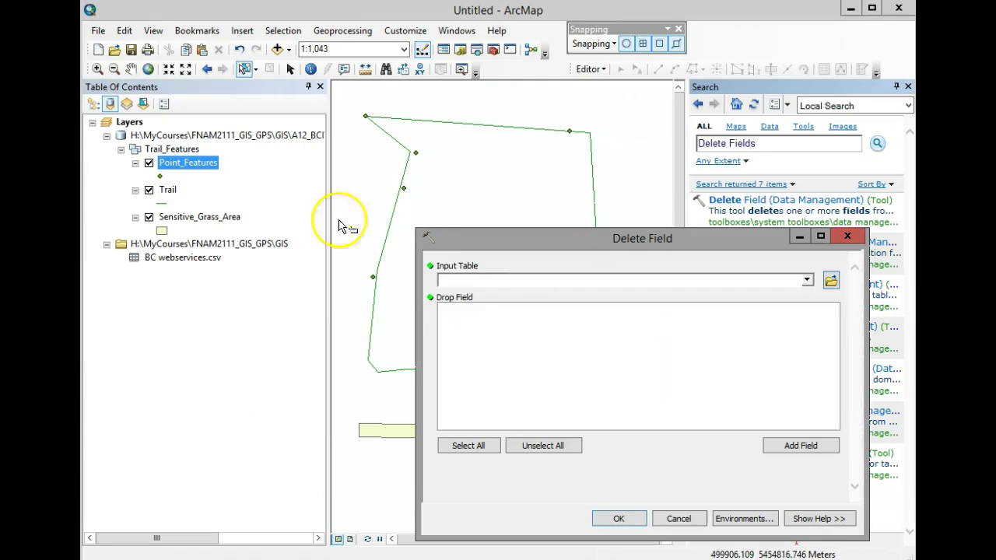
pyautogui.moveTo(165, 181); pyautogui.dragTo(496, 288)
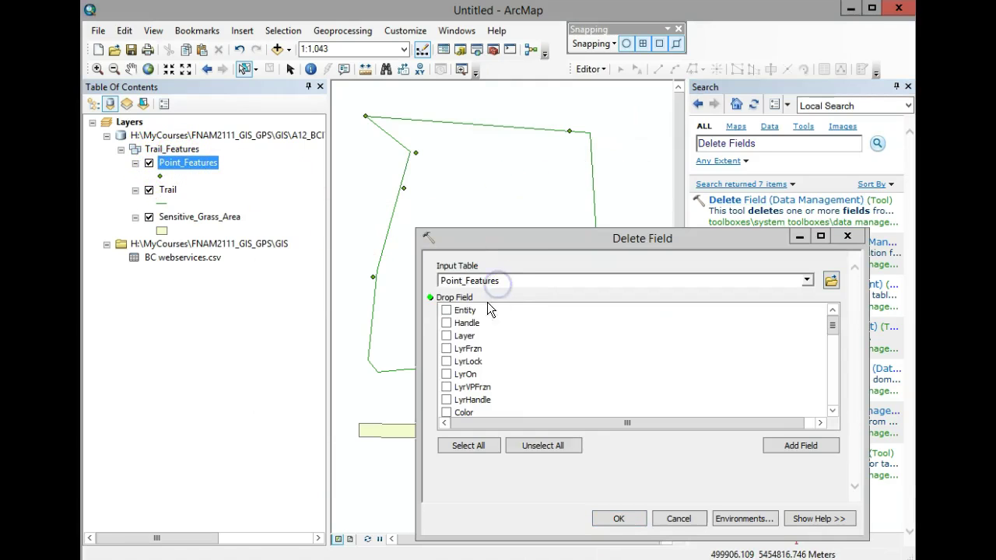
# Mark the LyrFrzn, LyrLock, LyrOn, LyrVPFrzn and LyrHandle fields for deletion
pyautogui.click(446, 348)
pyautogui.click(446, 361)
pyautogui.click(446, 374)
pyautogui.click(446, 387)
pyautogui.click(446, 399)
# Mark the colour and linetype fields from Color through LyrLnType for deletion
pyautogui.click(834, 412)
pyautogui.click(834, 412)
pyautogui.click(834, 412)
pyautogui.click(834, 412)
pyautogui.click(833, 412)
pyautogui.click(833, 411)
pyautogui.click(450, 336)
pyautogui.click(446, 349)
pyautogui.click(446, 361)
pyautogui.click(447, 374)
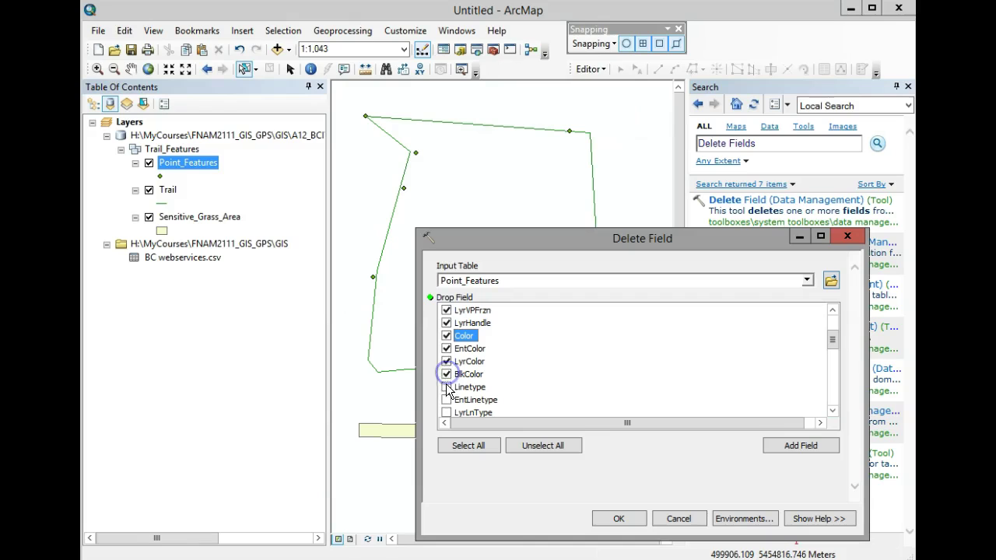
pyautogui.click(445, 412)
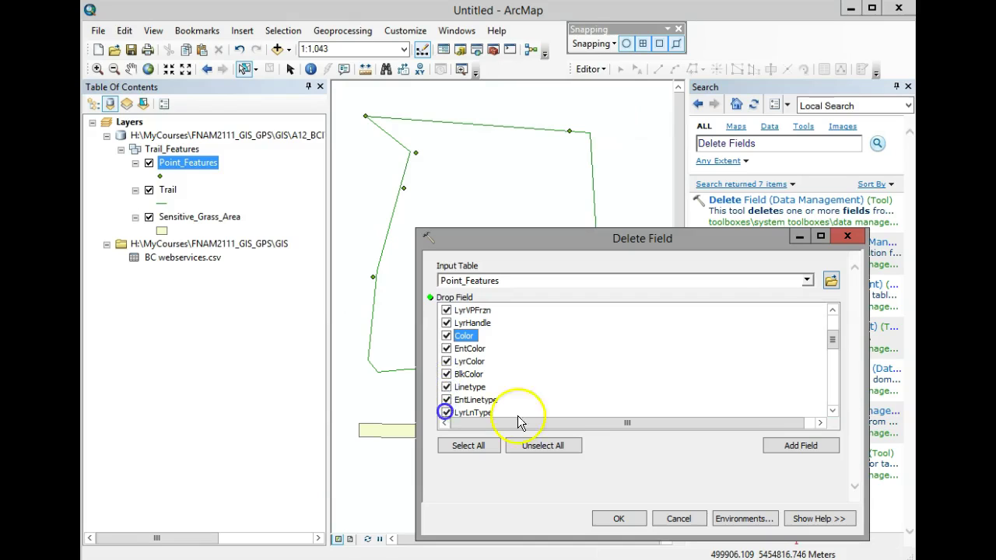
# Mark BlkLinetype and the fields from Thickness through LTScale for deletion, leaving Elevation unmarked
pyautogui.click(833, 411)
pyautogui.click(833, 411)
pyautogui.click(833, 411)
pyautogui.click(833, 411)
pyautogui.click(833, 411)
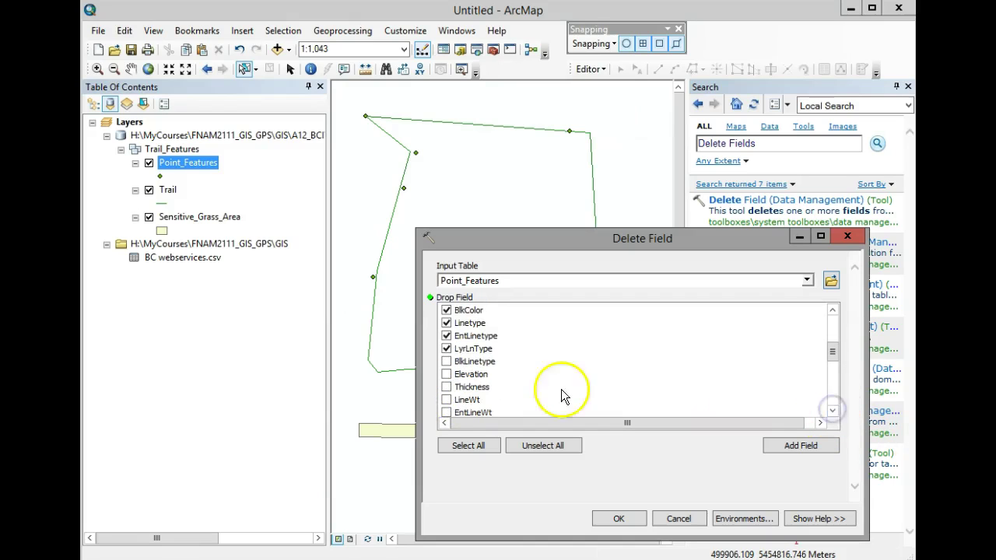
pyautogui.click(446, 361)
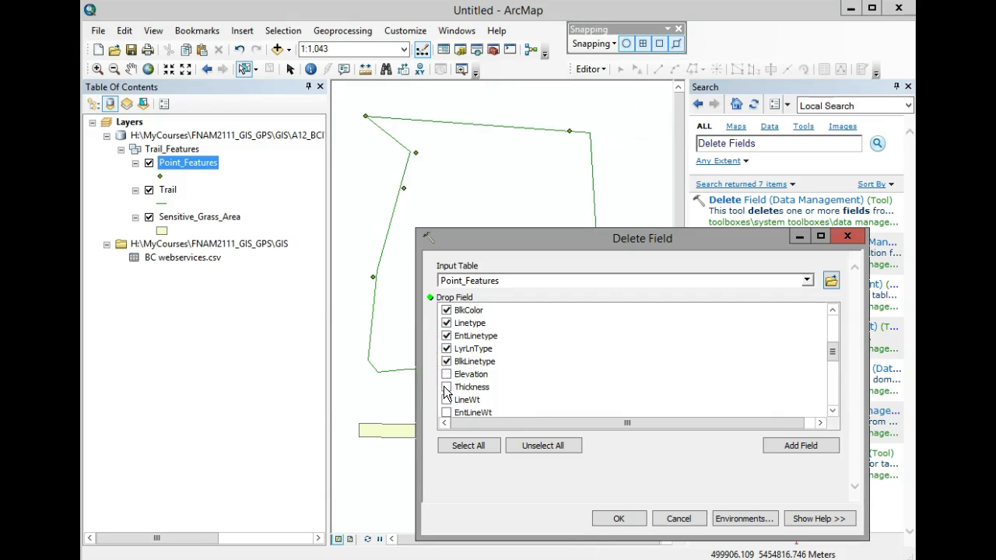
pyautogui.click(833, 411)
pyautogui.click(833, 411)
pyautogui.click(832, 411)
pyautogui.click(833, 411)
pyautogui.click(446, 348)
pyautogui.click(447, 387)
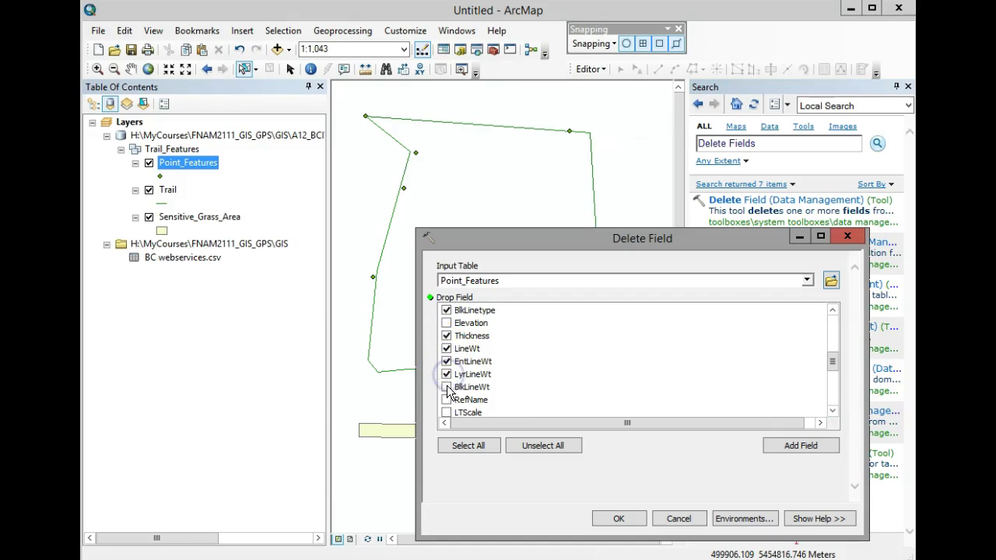
pyautogui.click(446, 413)
# Mark the fields from Angle through DocType for deletion
pyautogui.click(832, 411)
pyautogui.click(828, 411)
pyautogui.click(828, 412)
pyautogui.click(828, 412)
pyautogui.click(447, 336)
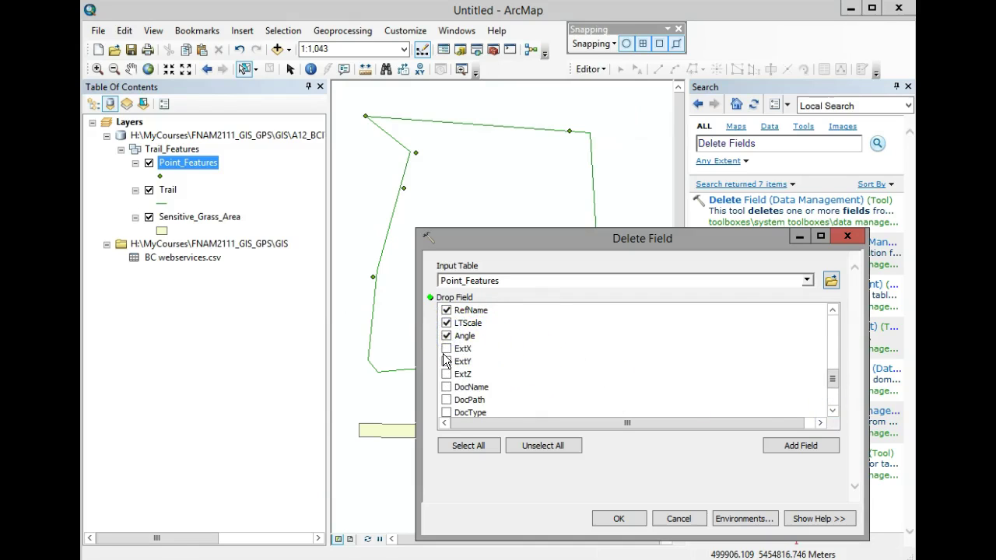
pyautogui.click(446, 387)
pyautogui.click(446, 413)
# Mark DocVer, ScaleX, ScaleY and ScaleZ for deletion, keep HUB and COMMENT, and run the Delete Field tool
pyautogui.click(832, 410)
pyautogui.click(832, 410)
pyautogui.click(832, 410)
pyautogui.click(832, 410)
pyautogui.click(832, 410)
pyautogui.click(832, 410)
pyautogui.click(446, 349)
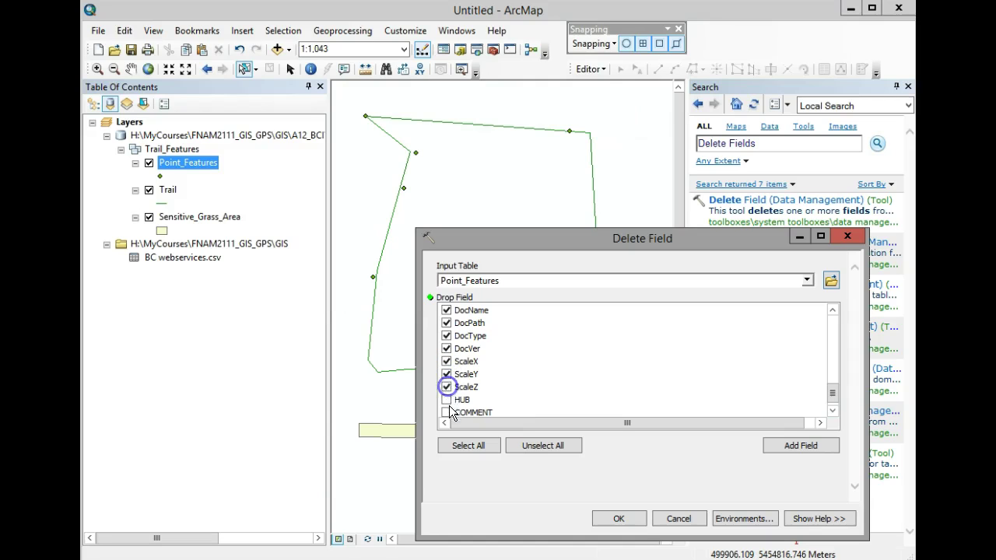
pyautogui.click(832, 410)
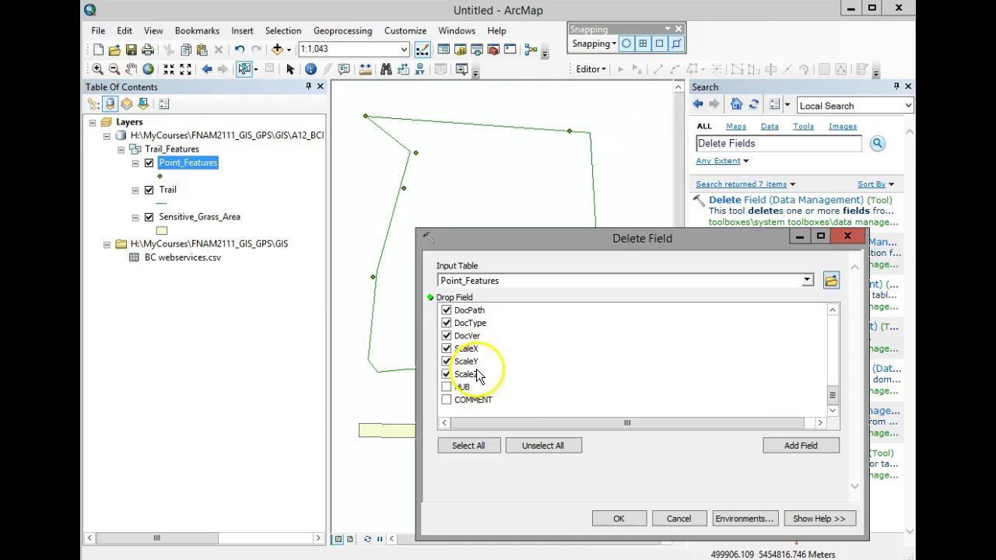
pyautogui.click(619, 519)
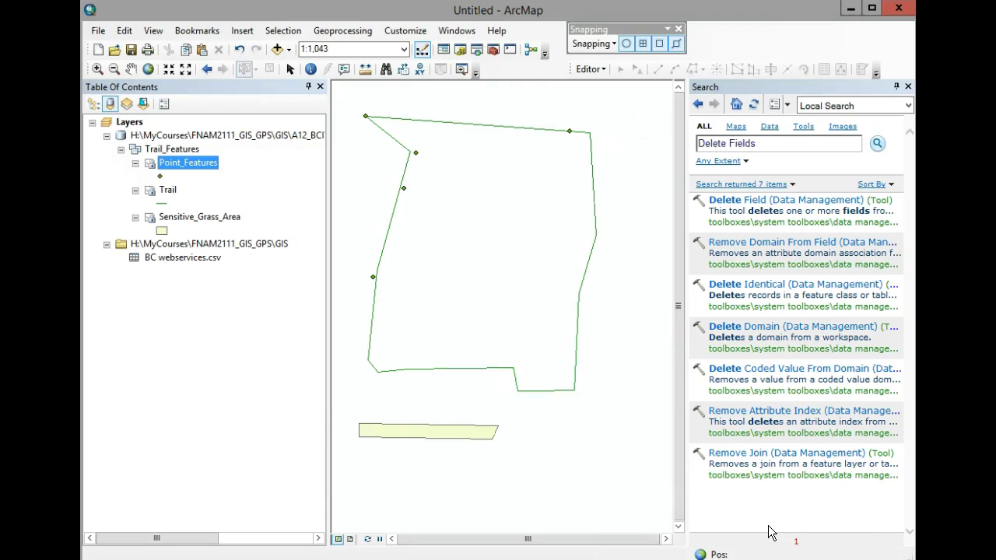
# List the layers by drawing order and open the attribute table of Point_Features
pyautogui.click(906, 89)
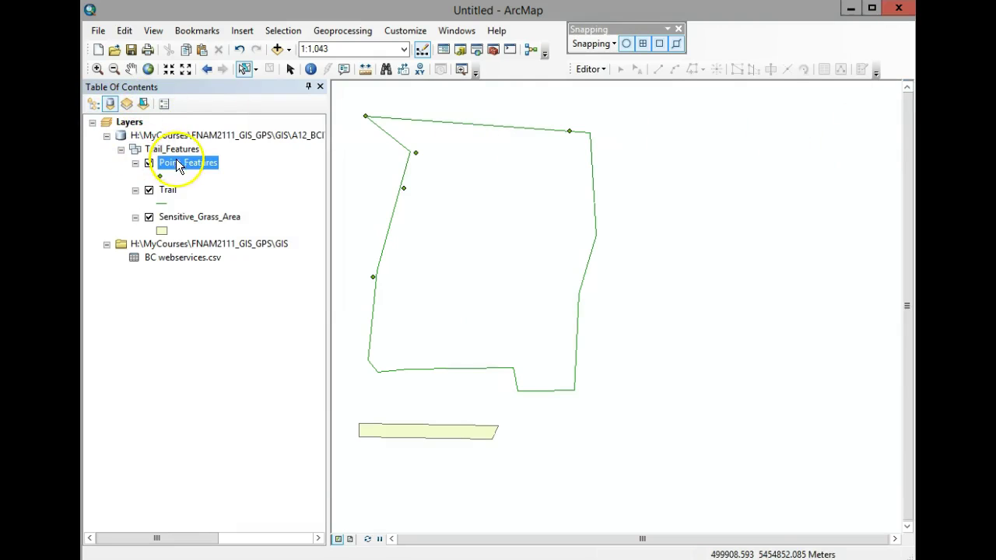
pyautogui.click(94, 103)
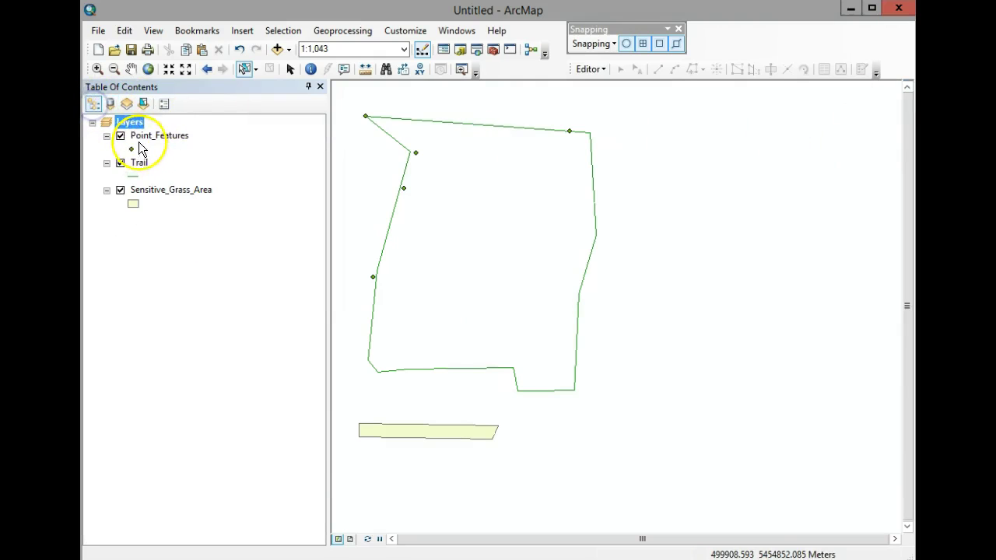
pyautogui.rightClick(143, 136)
pyautogui.click(190, 179)
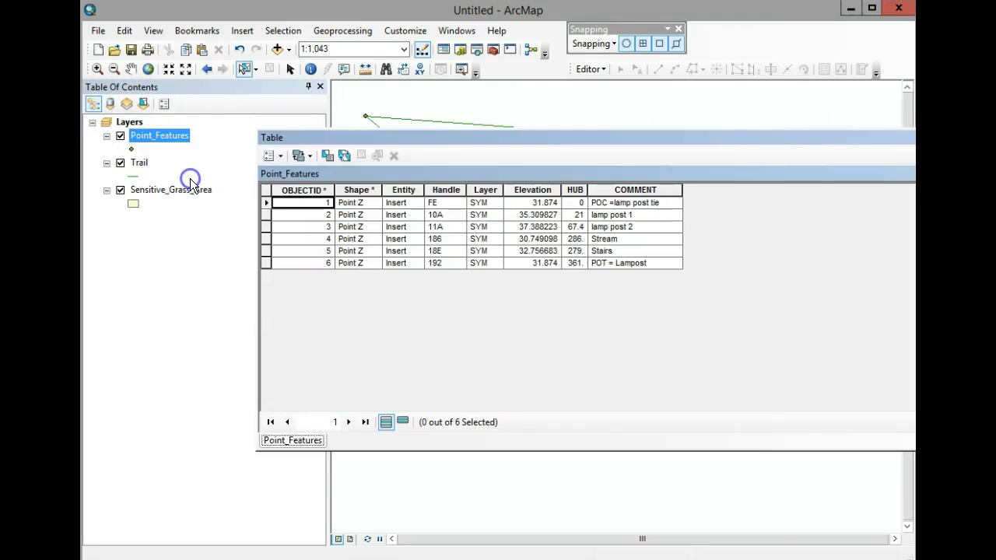
# Delete the Handle and Layer fields from the Point_Features table
pyautogui.click(438, 192)
pyautogui.rightClick(436, 194)
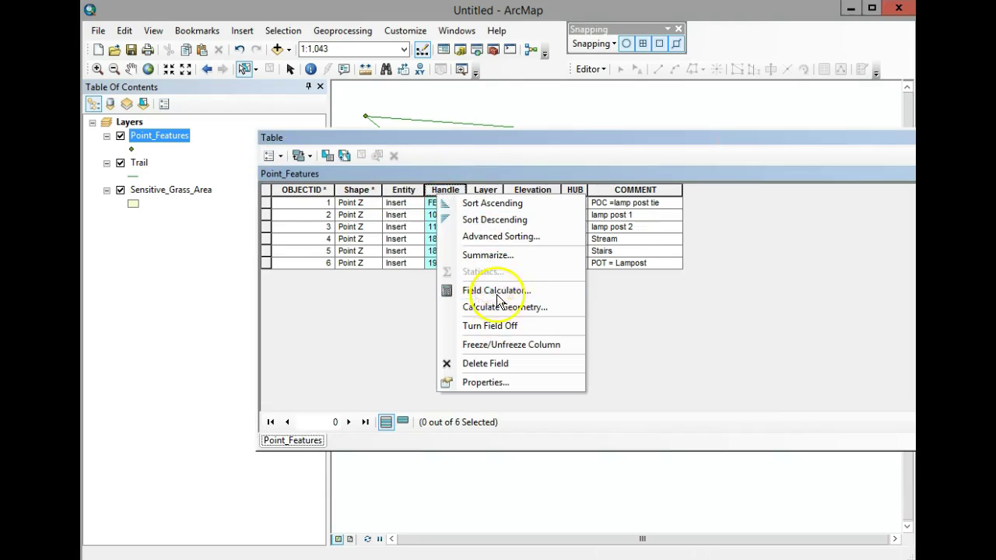
pyautogui.click(478, 363)
pyautogui.click(556, 357)
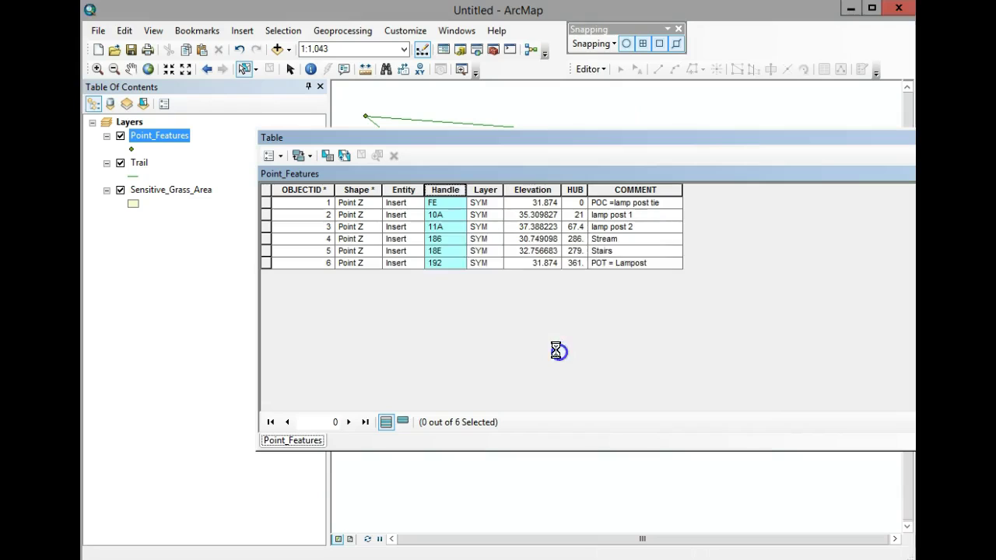
pyautogui.click(450, 190)
pyautogui.rightClick(452, 190)
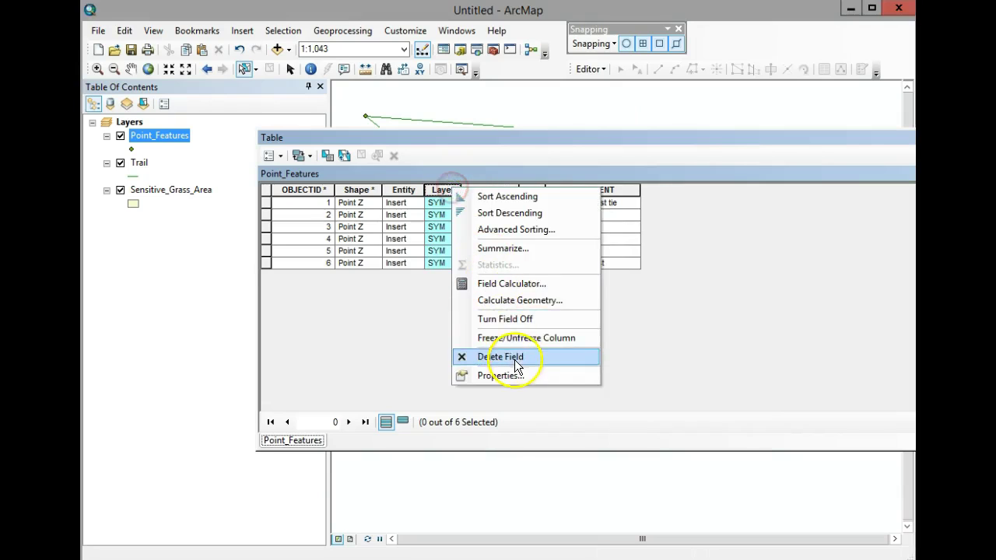
pyautogui.click(515, 360)
pyautogui.click(554, 357)
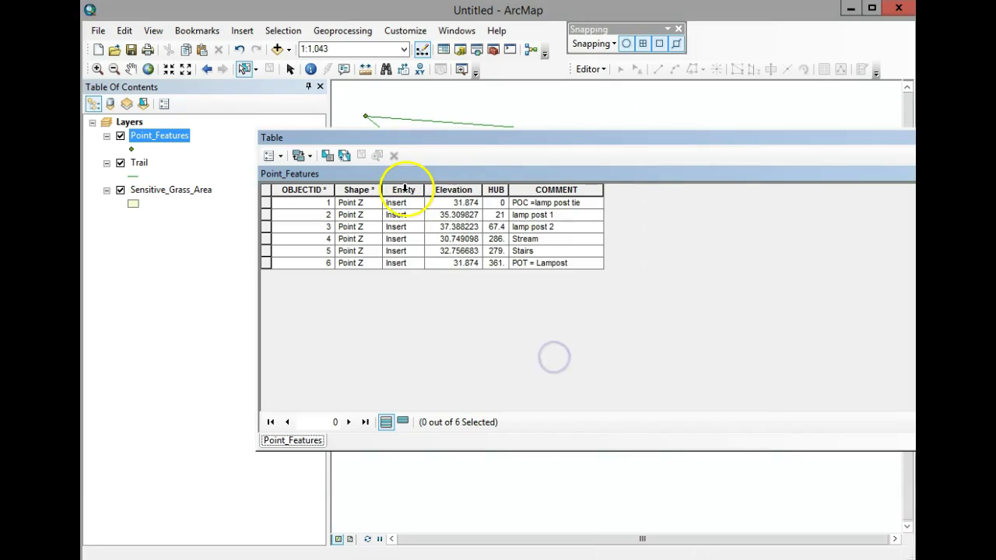
# Delete the Entity and HUB fields from the Point_Features table
pyautogui.click(406, 190)
pyautogui.rightClick(406, 190)
pyautogui.click(476, 360)
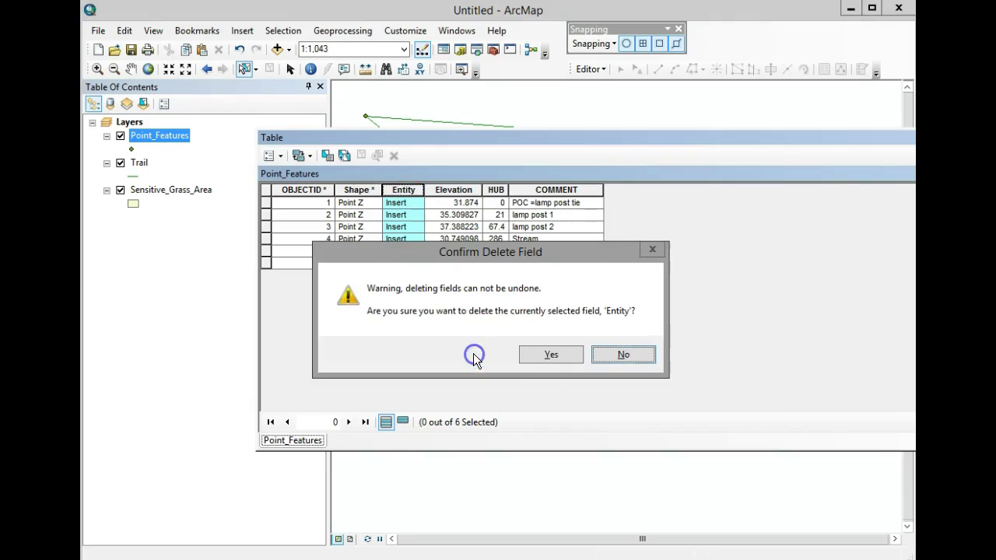
pyautogui.click(555, 358)
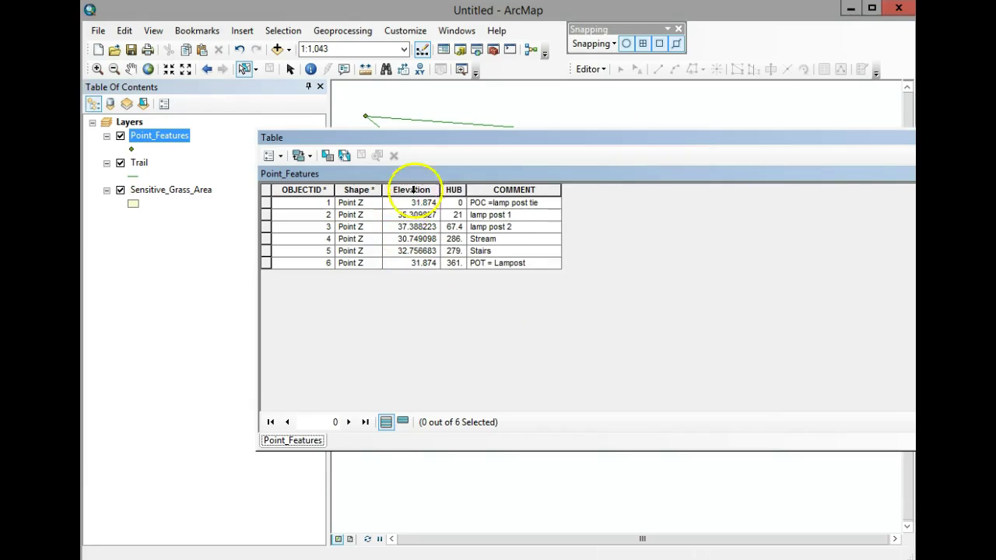
pyautogui.click(459, 190)
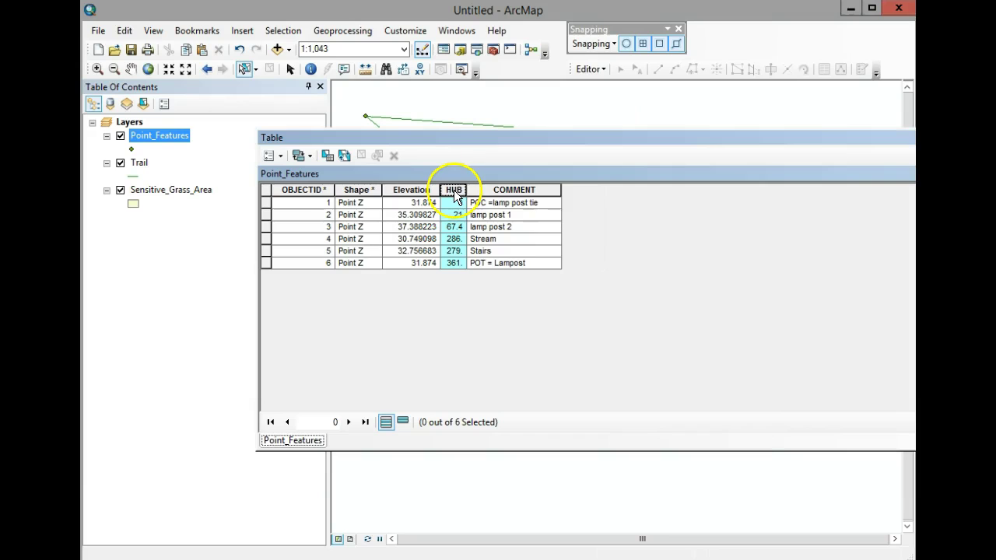
pyautogui.rightClick(456, 194)
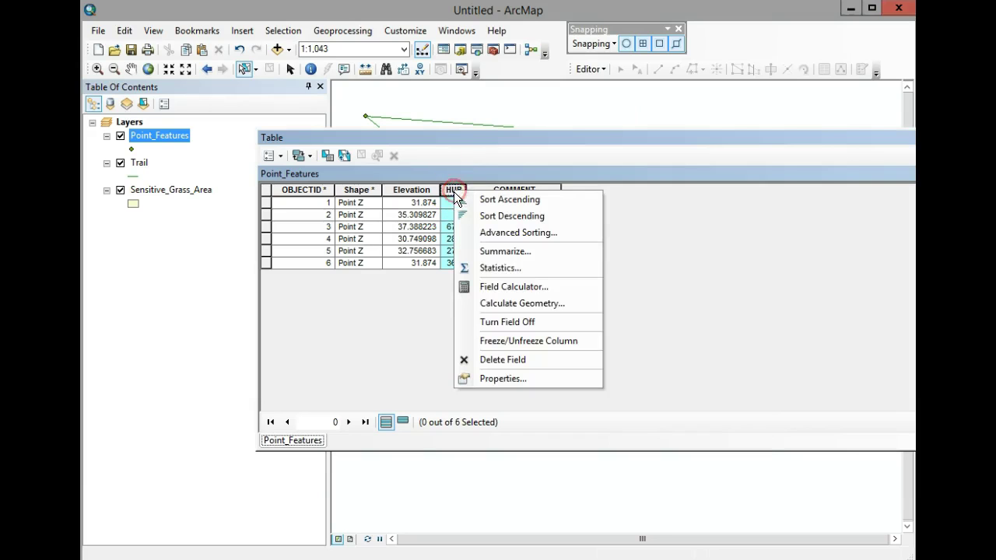
pyautogui.click(498, 358)
pyautogui.click(546, 356)
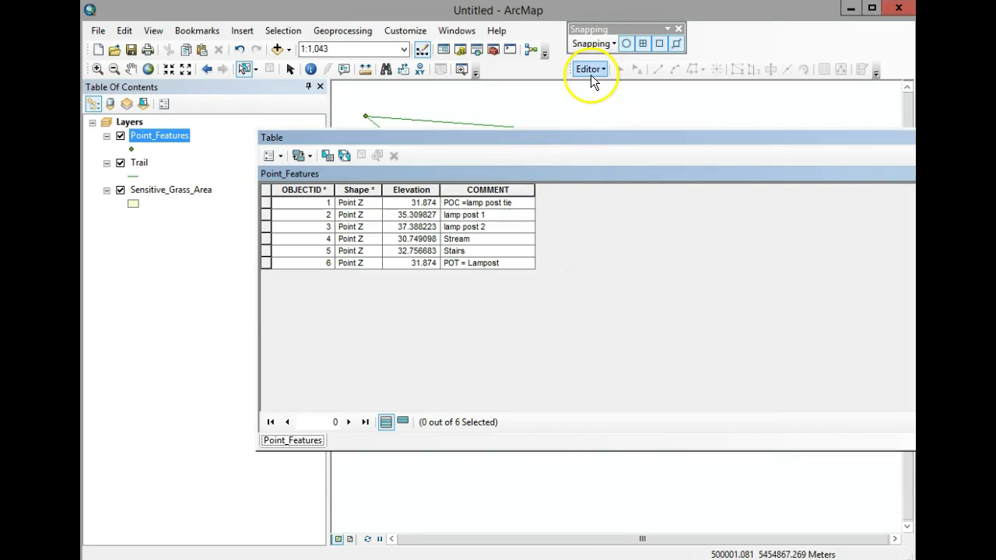
pyautogui.click(476, 189)
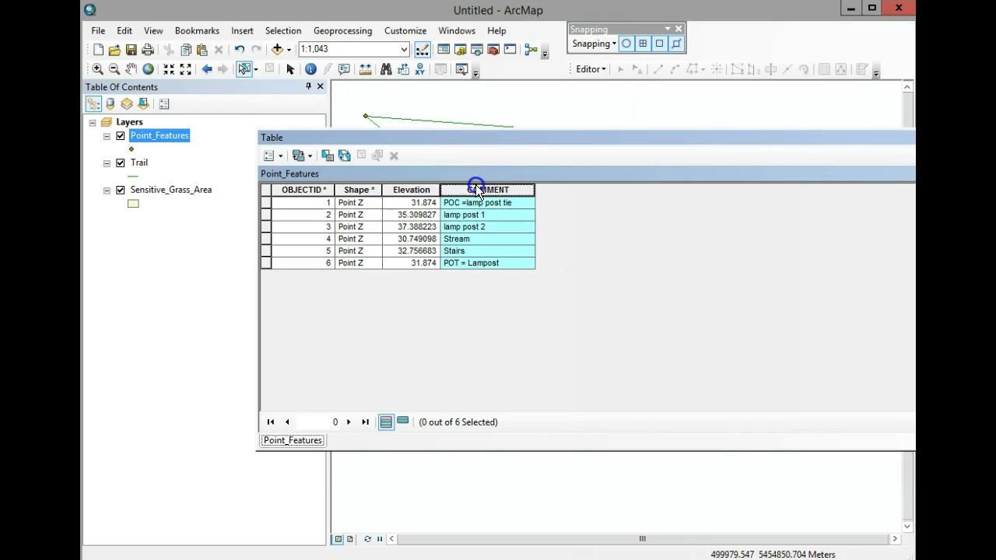
pyautogui.rightClick(477, 189)
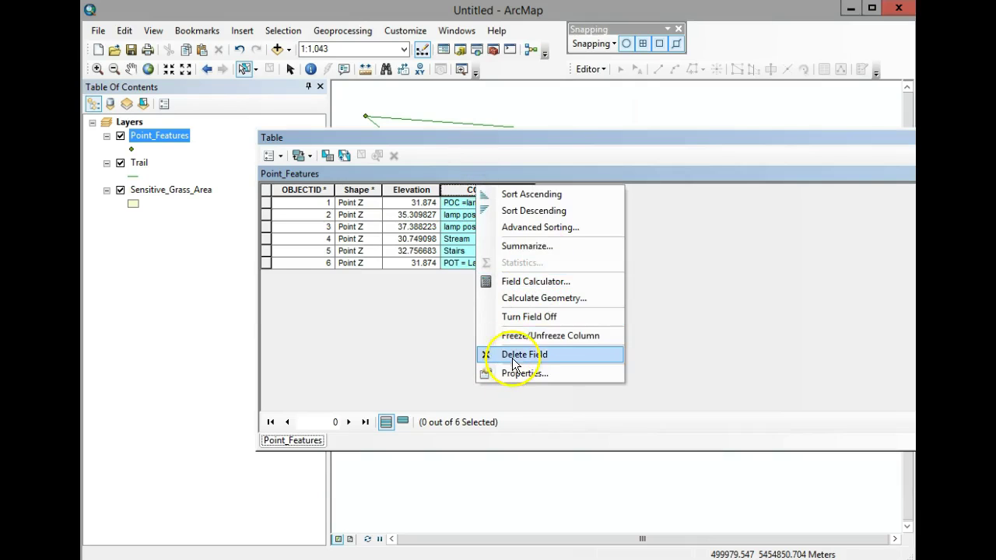
pyautogui.click(457, 187)
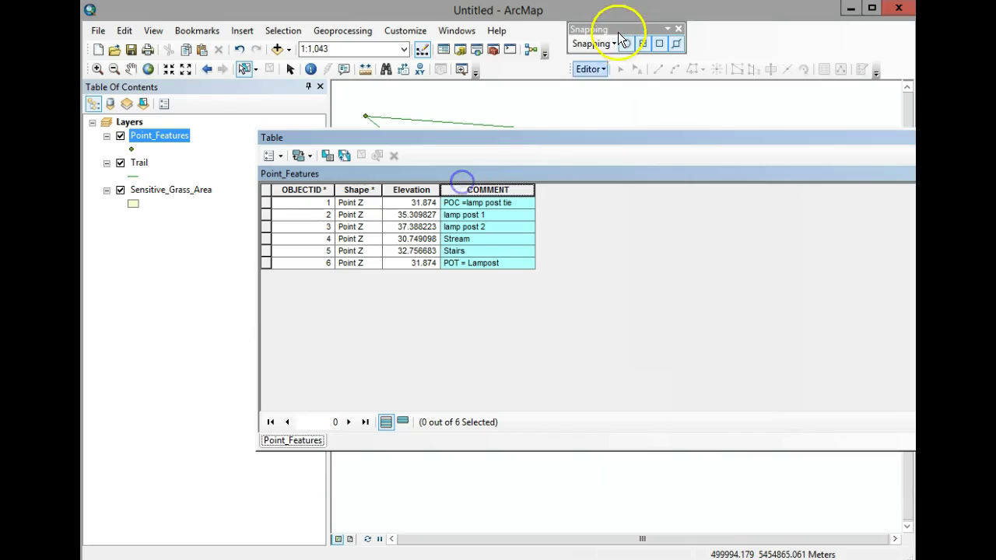
# Start an edit session on the file geodatabase that contains Point_Features
pyautogui.click(603, 70)
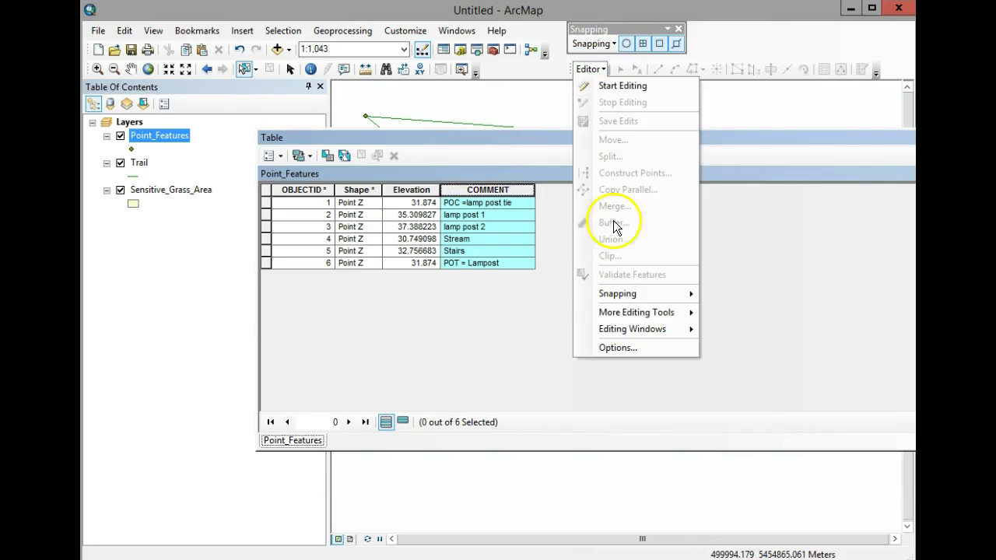
pyautogui.click(615, 86)
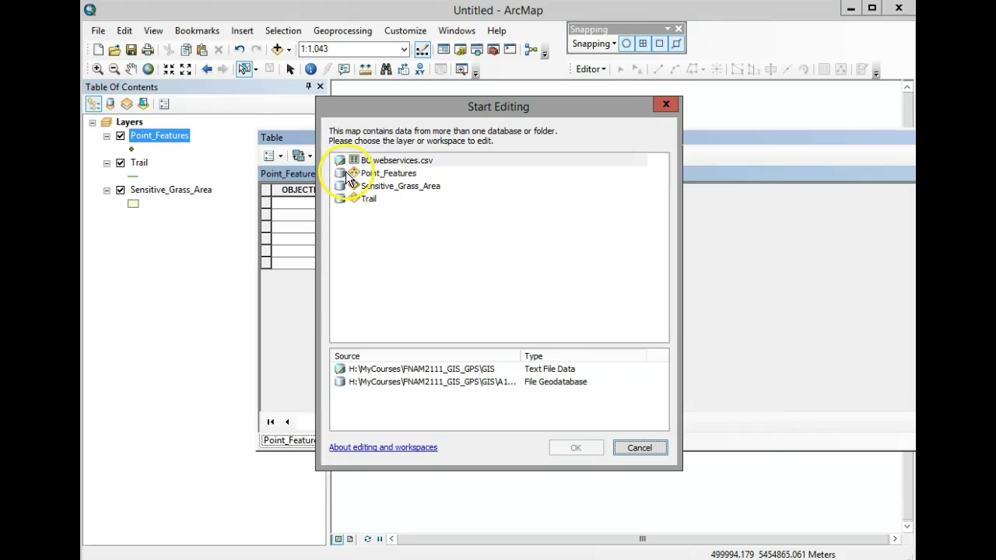
pyautogui.click(352, 382)
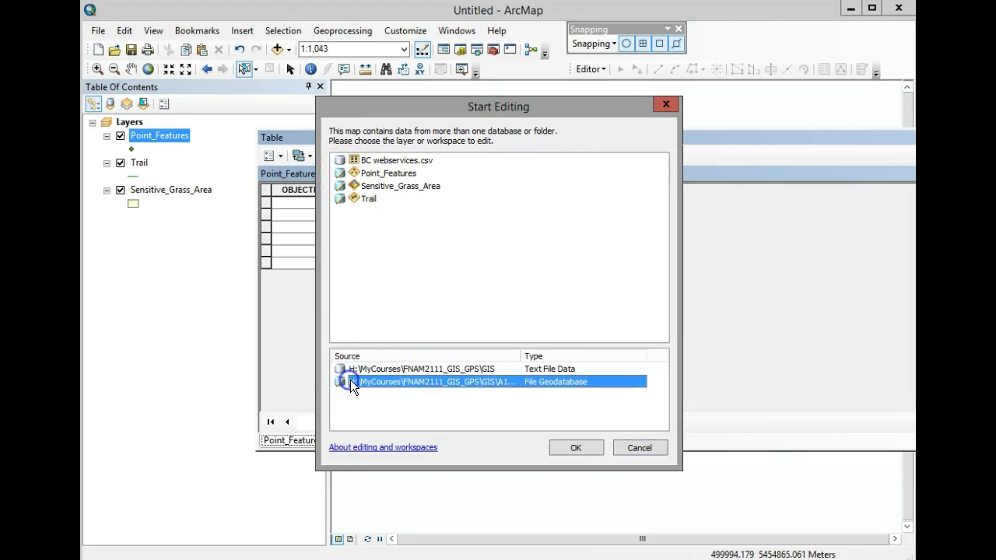
pyautogui.click(360, 174)
pyautogui.click(580, 448)
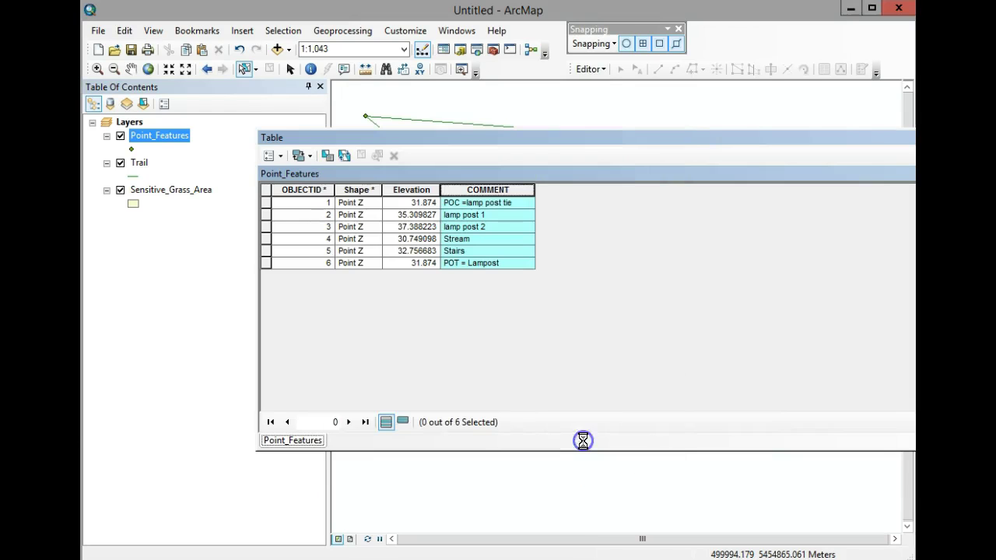
# Shorten the COMMENT value of the first record to "lamp post"
pyautogui.click(466, 200)
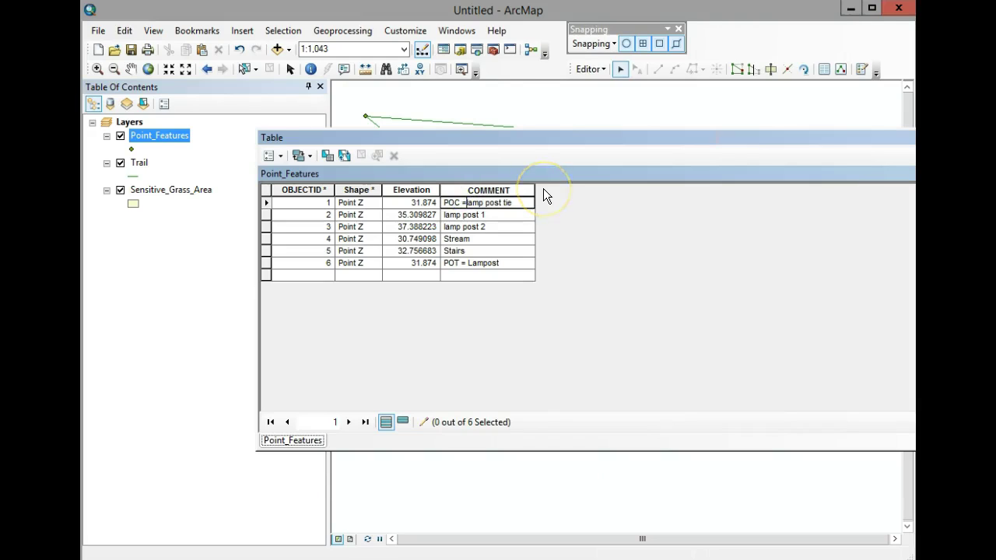
pyautogui.press('BackSpace')
pyautogui.press('BackSpace')
pyautogui.press('BackSpace')
pyautogui.press('BackSpace')
pyautogui.press('Right')
pyautogui.press('Right')
pyautogui.press('Right')
pyautogui.press('Right')
pyautogui.press('Right')
pyautogui.press('Right')
pyautogui.press('Right')
pyautogui.press('Right')
pyautogui.press('Right')
pyautogui.press('Right')
pyautogui.press('Delete')
# Remove the numbers from the COMMENT values of records 2 and 3 so both read "lamp post"
pyautogui.click(486, 214)
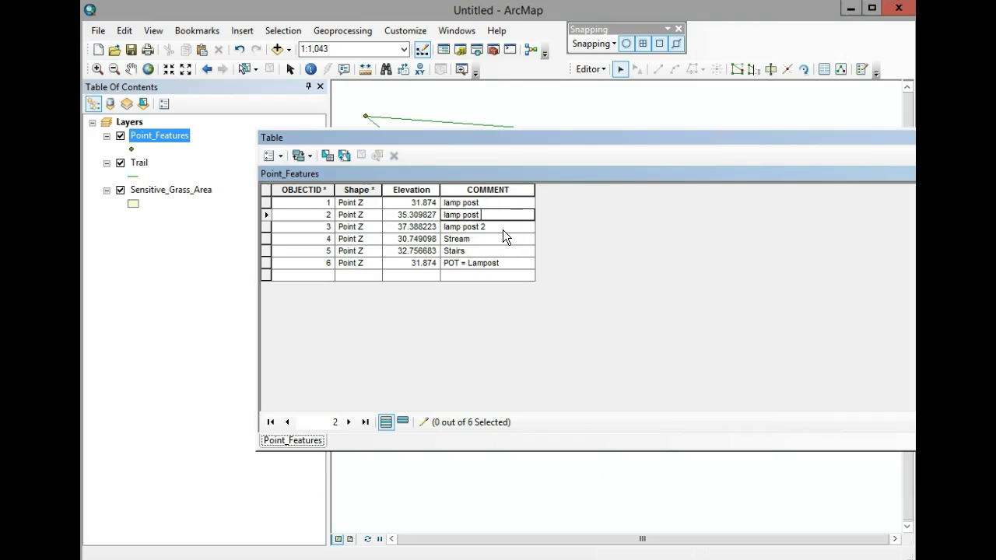
pyautogui.click(497, 228)
pyautogui.press('BackSpace')
pyautogui.press('BackSpace')
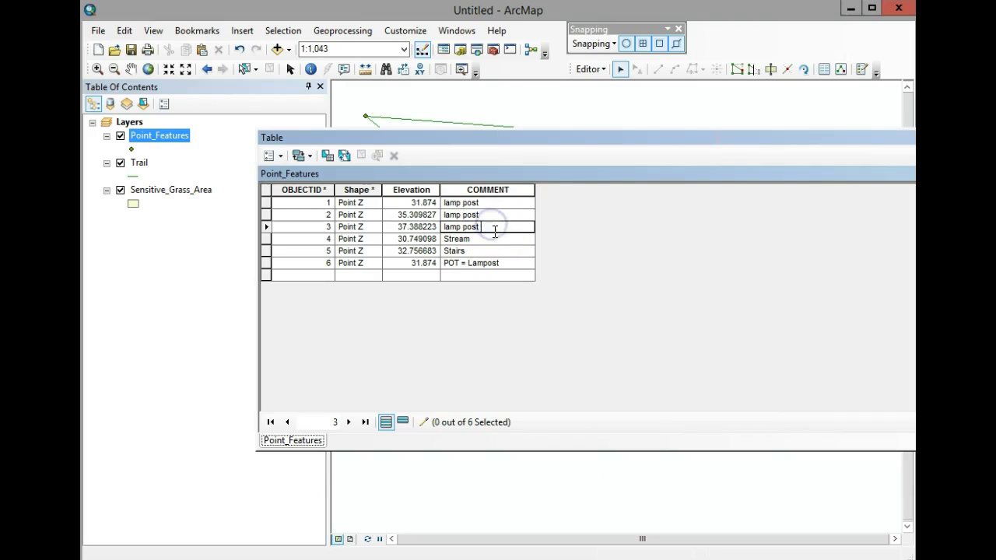
# Change the COMMENT value of record 6 to "lamp post final" and save the edits
pyautogui.click(469, 267)
pyautogui.press('BackSpace')
pyautogui.press('BackSpace')
pyautogui.press('BackSpace')
pyautogui.press('BackSpace')
pyautogui.press('BackSpace')
pyautogui.press('BackSpace')
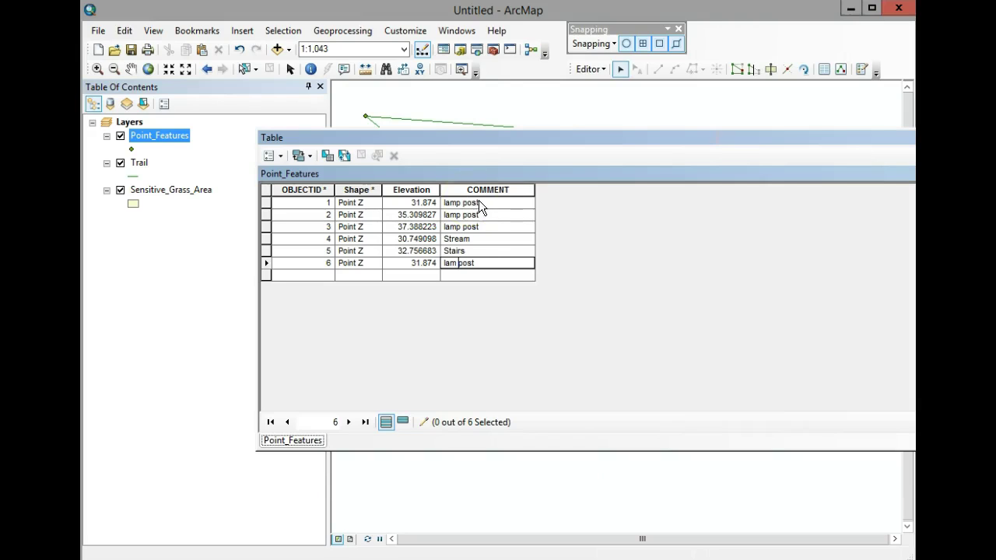
pyautogui.click(470, 267)
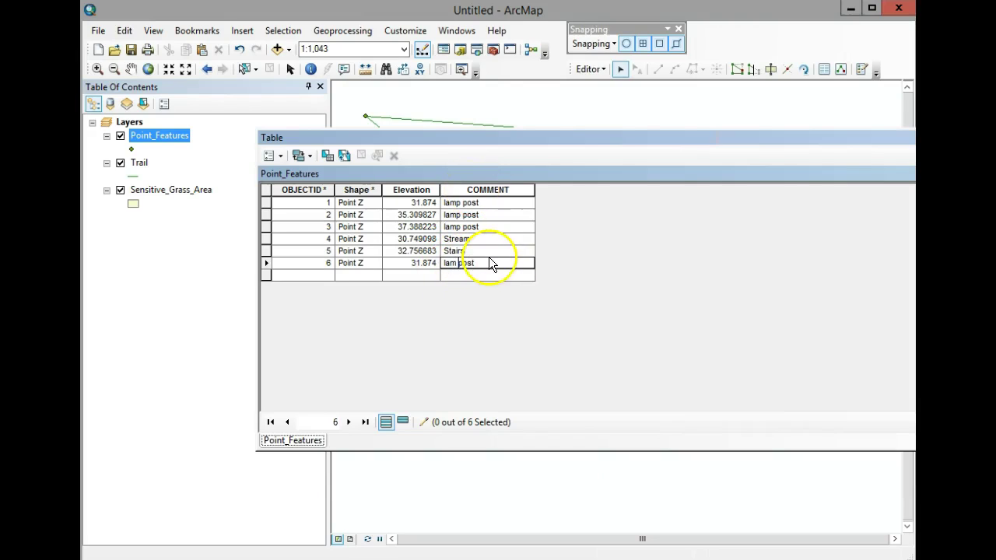
pyautogui.write('p')
pyautogui.click(594, 71)
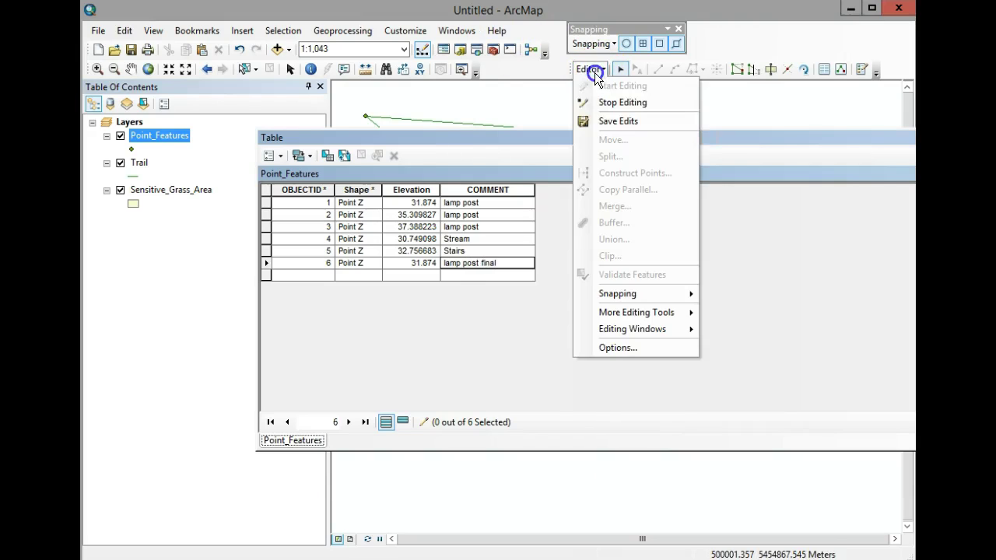
pyautogui.click(609, 118)
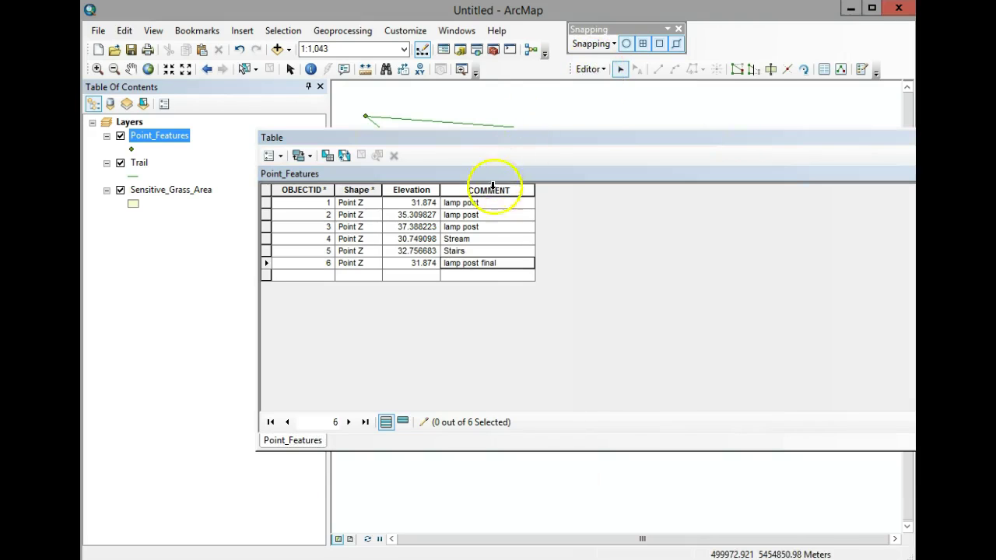
# Set the alias of the COMMENT field to "Type"
pyautogui.click(477, 189)
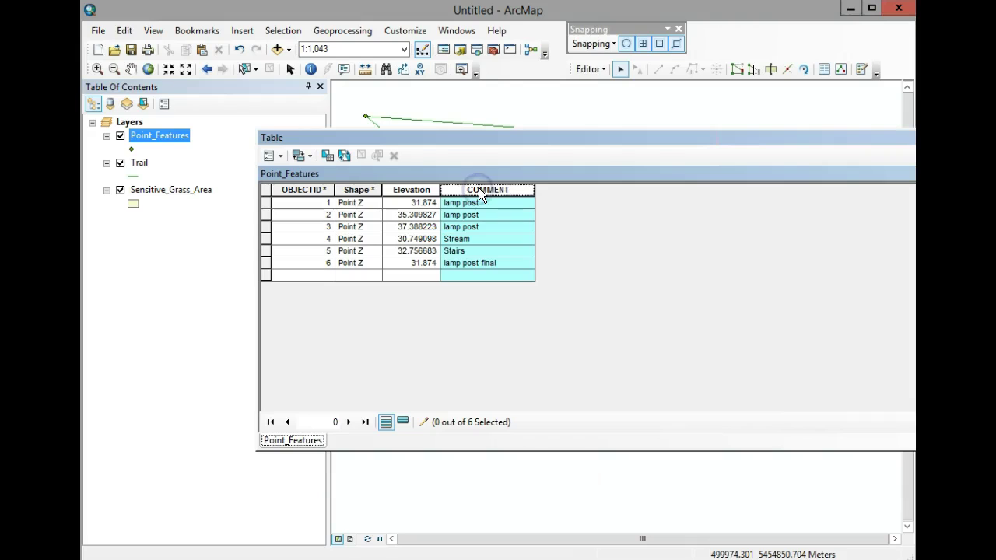
pyautogui.rightClick(479, 188)
pyautogui.click(512, 376)
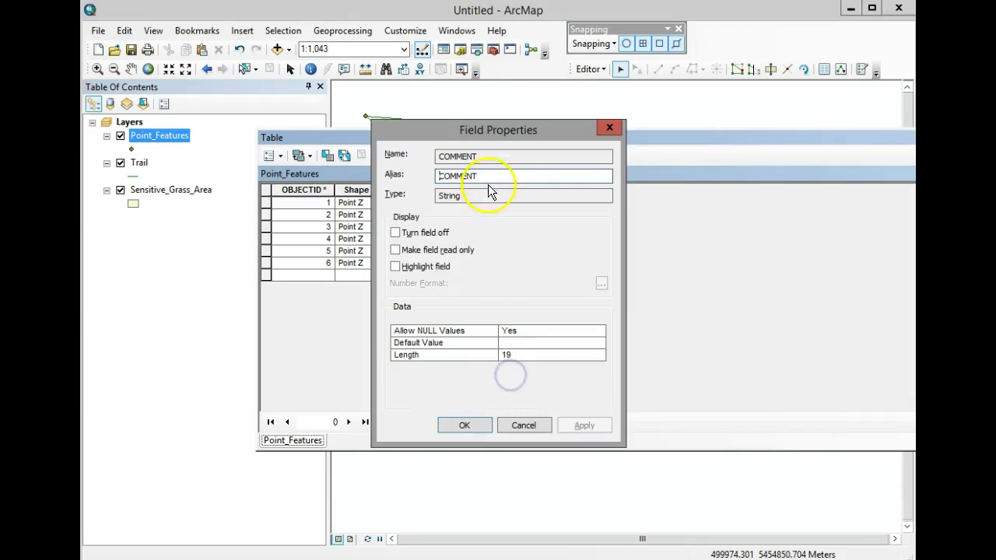
pyautogui.moveTo(482, 176); pyautogui.dragTo(427, 175)
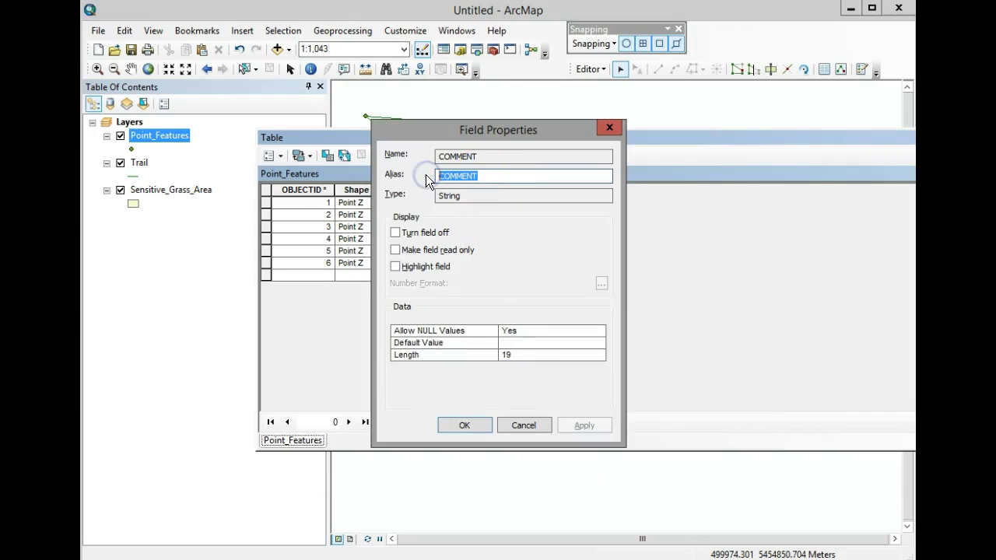
pyautogui.write('Type')
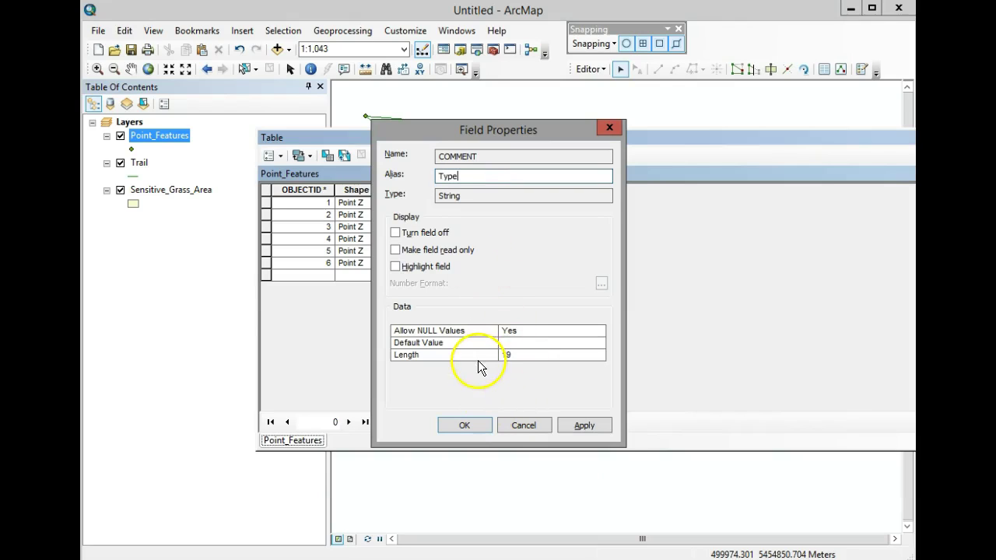
pyautogui.click(482, 425)
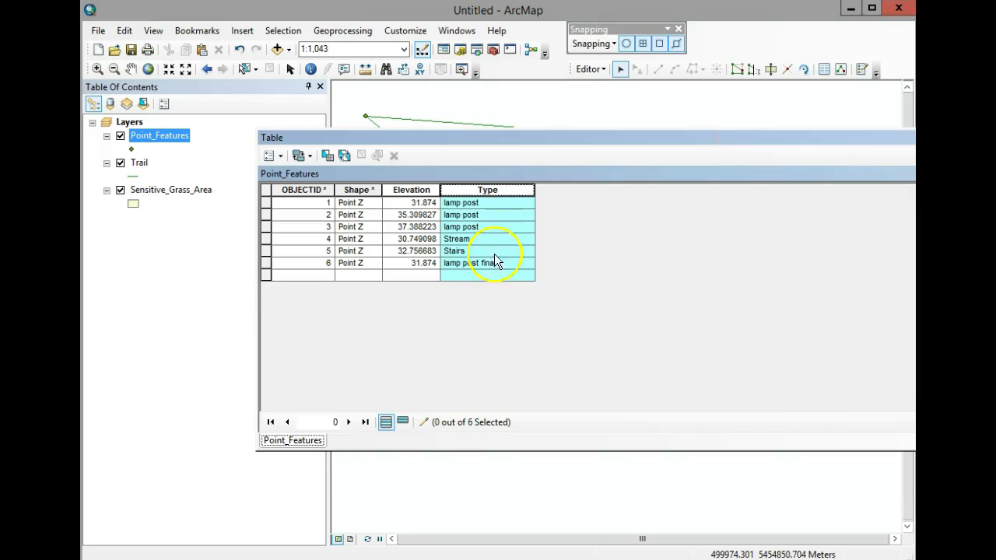
# Stop the edit session and close the Point_Features attribute table
pyautogui.moveTo(678, 142); pyautogui.dragTo(613, 136)
pyautogui.click(598, 70)
pyautogui.click(614, 101)
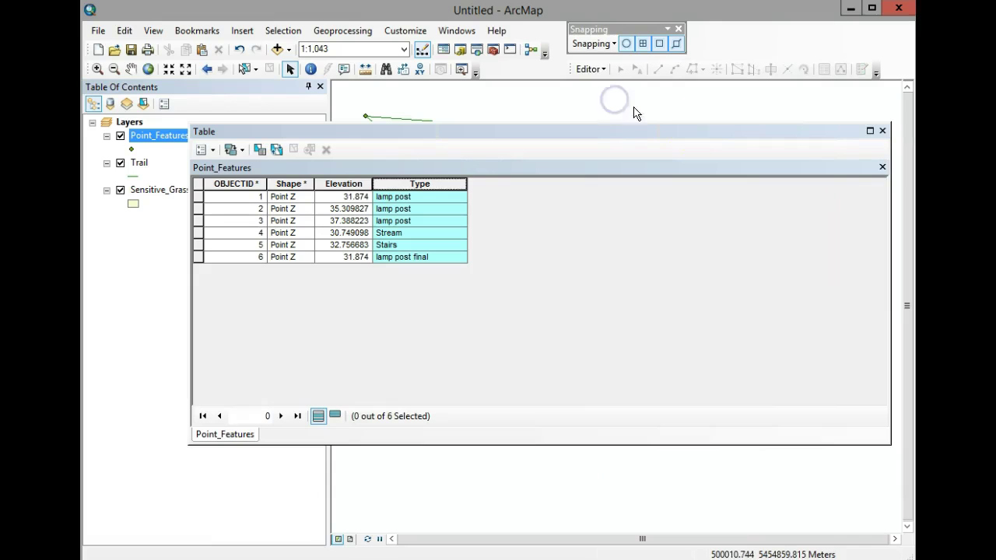
pyautogui.click(882, 130)
# Symbolize the Point_Features layer by unique values of the Type field and add all its values
pyautogui.rightClick(158, 138)
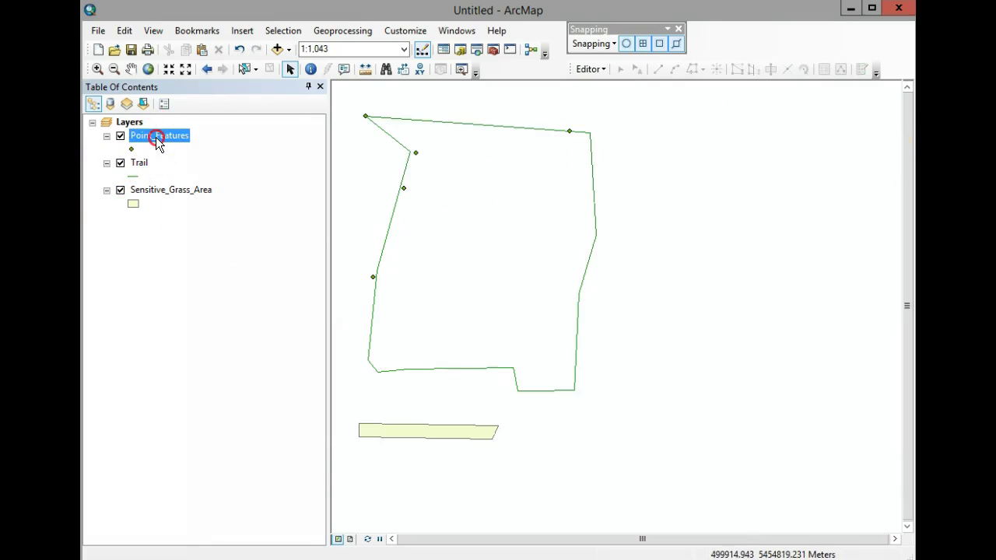
pyautogui.click(211, 451)
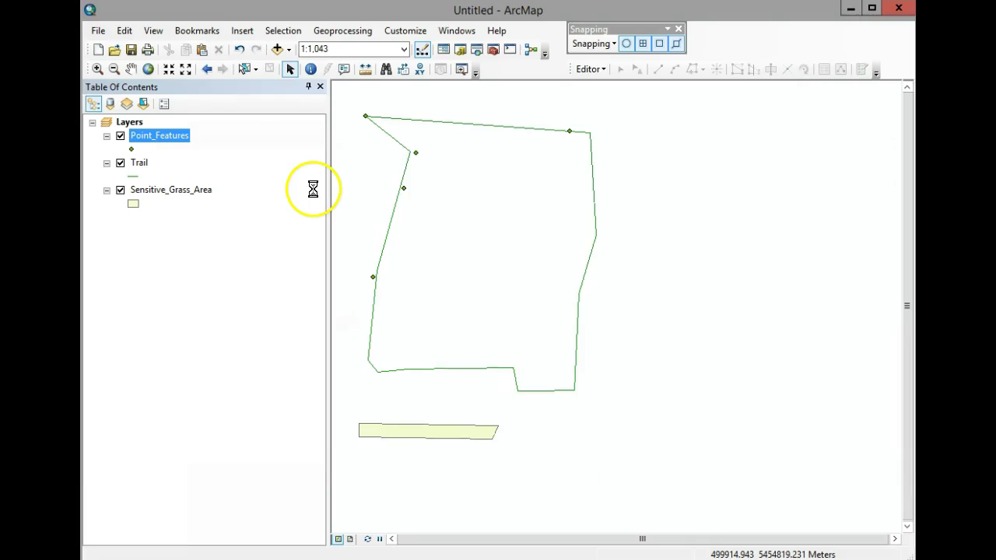
pyautogui.click(430, 121)
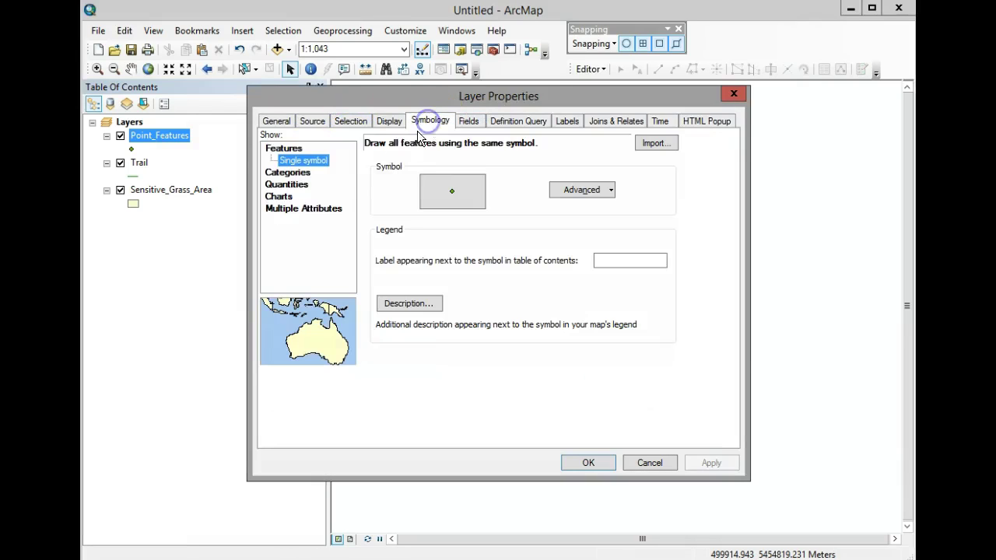
pyautogui.click(304, 174)
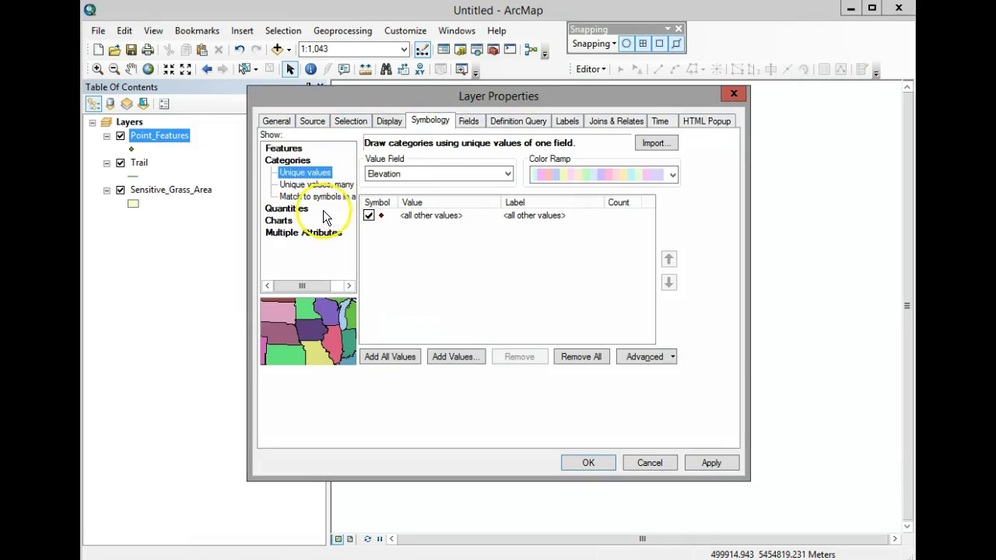
pyautogui.click(419, 174)
pyautogui.click(403, 196)
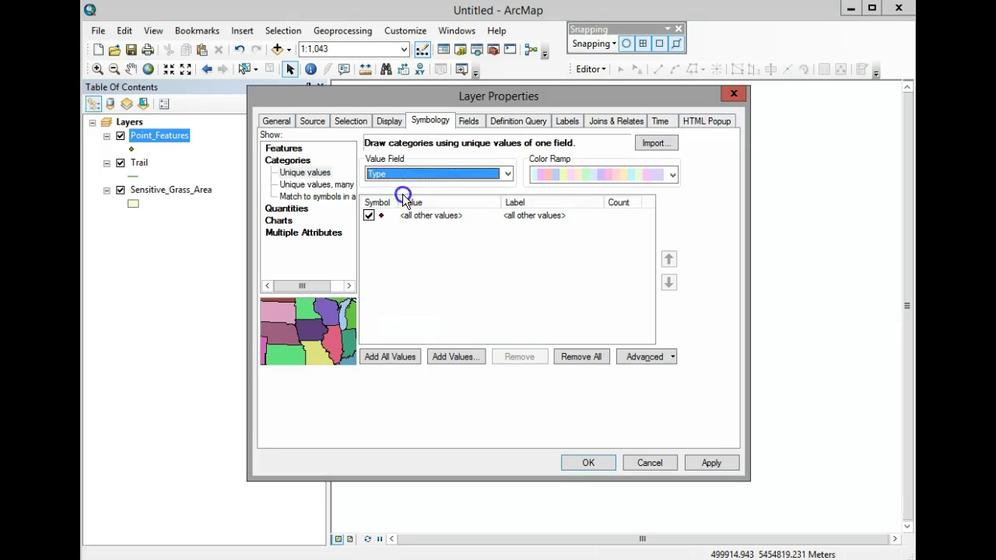
pyautogui.click(378, 359)
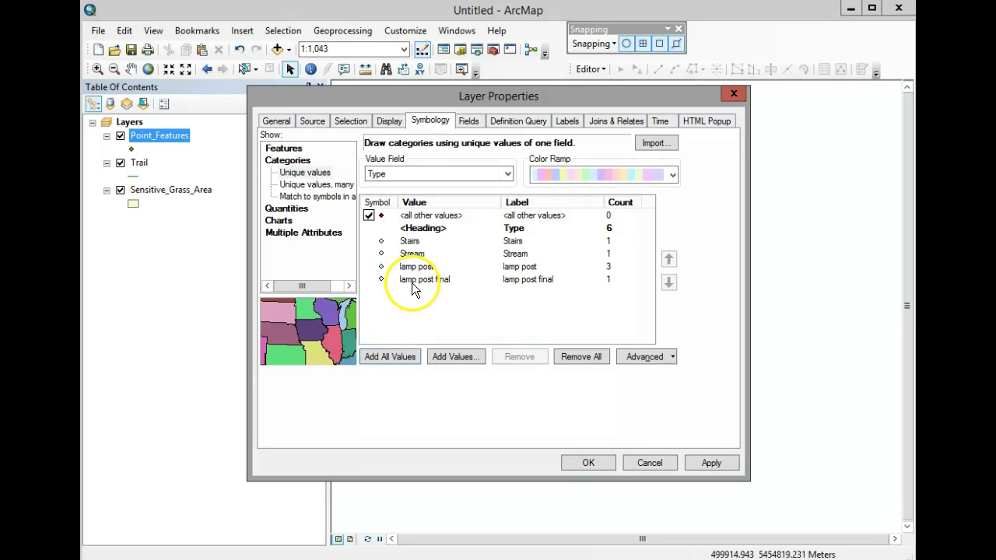
# Search the styles for "stair" and assign the Stairs in Combustible Shaft symbol to the Stairs value
pyautogui.click(379, 242)
pyautogui.doubleClick(379, 242)
pyautogui.click(387, 133)
pyautogui.write('st')
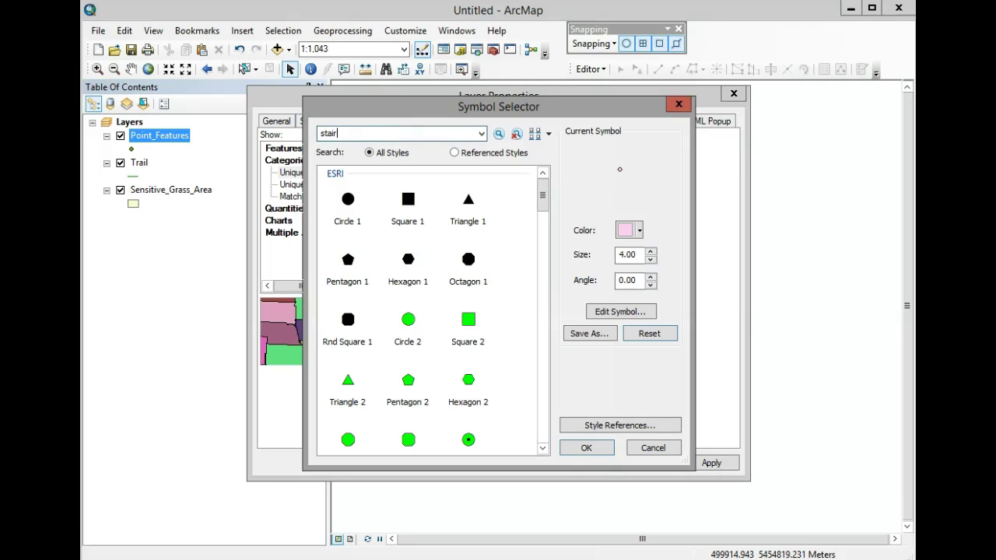
pyautogui.write('air')
pyautogui.press('Return')
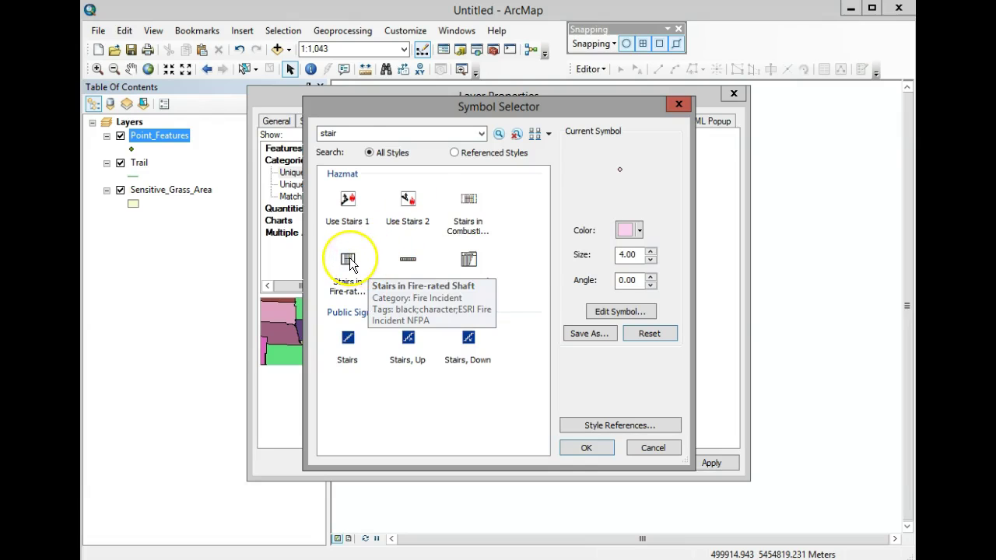
pyautogui.click(467, 199)
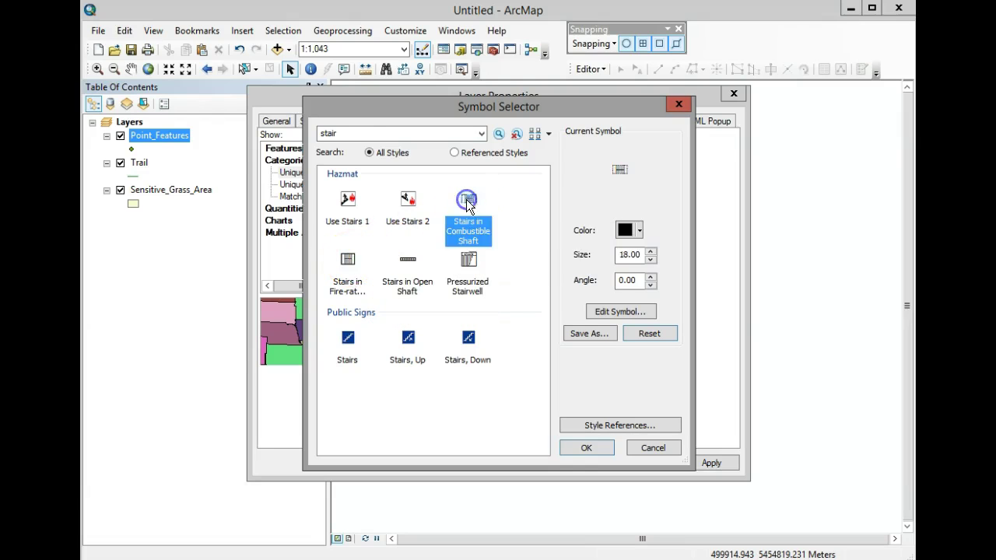
pyautogui.click(590, 444)
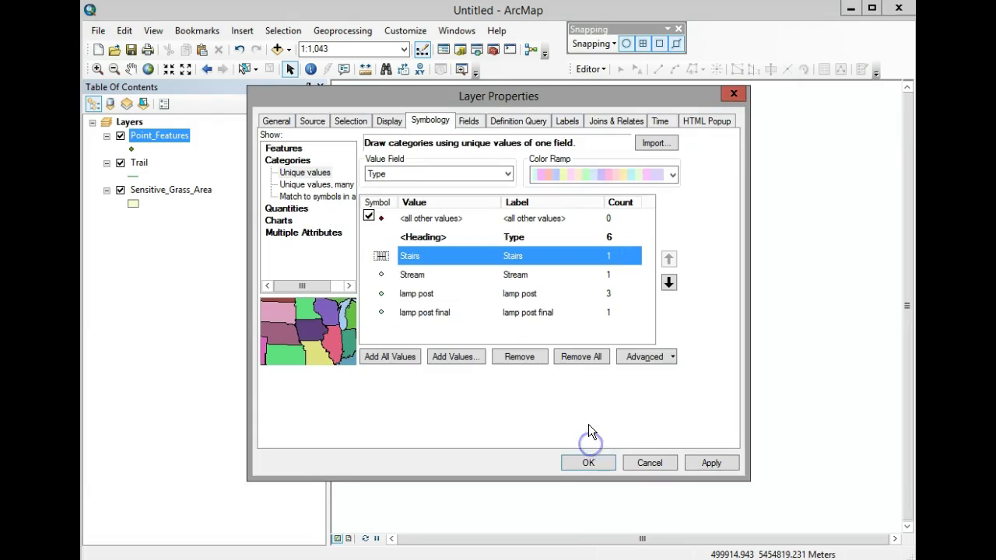
# Search the styles for "stream" and "river", and assign the Conservation style's Rivers symbol to the Stream value
pyautogui.doubleClick(382, 275)
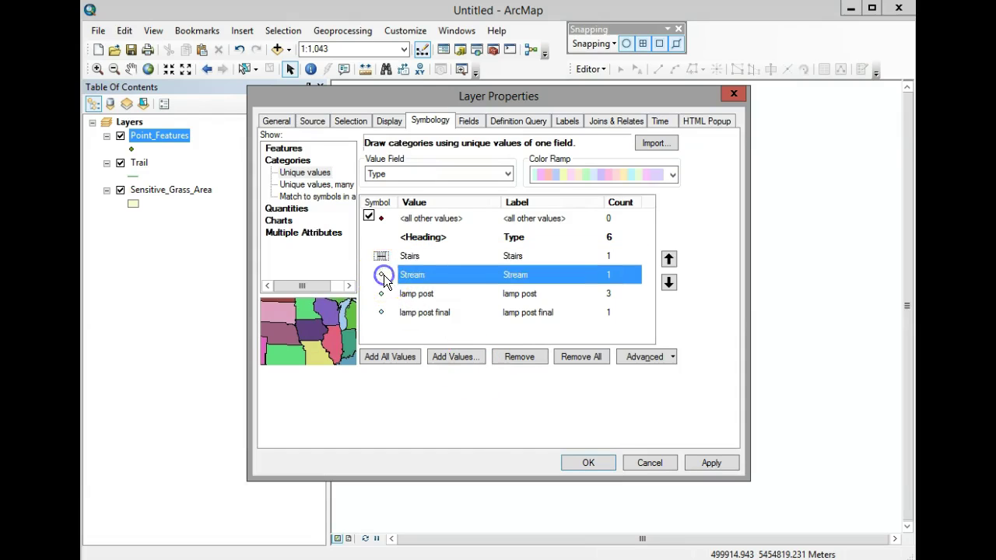
pyautogui.click(397, 134)
pyautogui.write('stream')
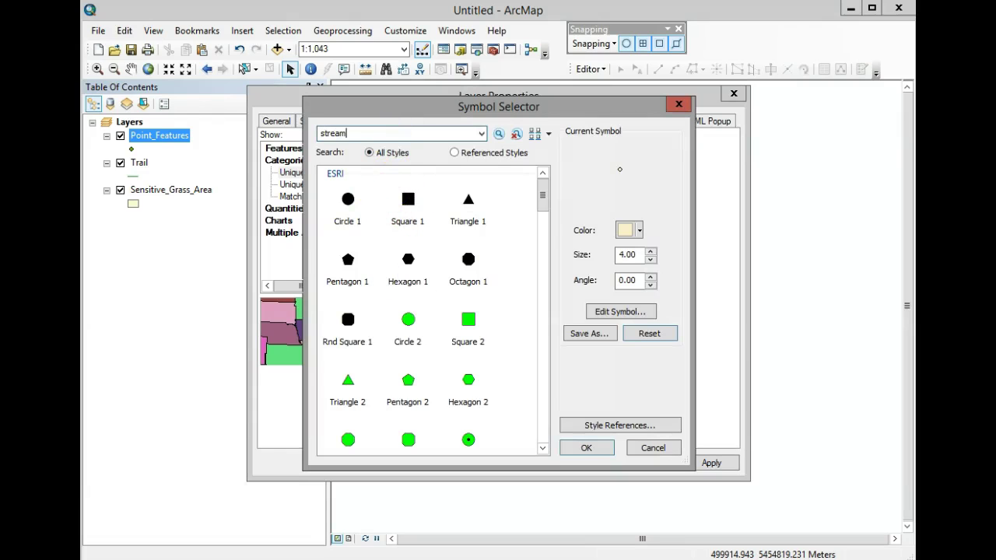
pyautogui.press('Return')
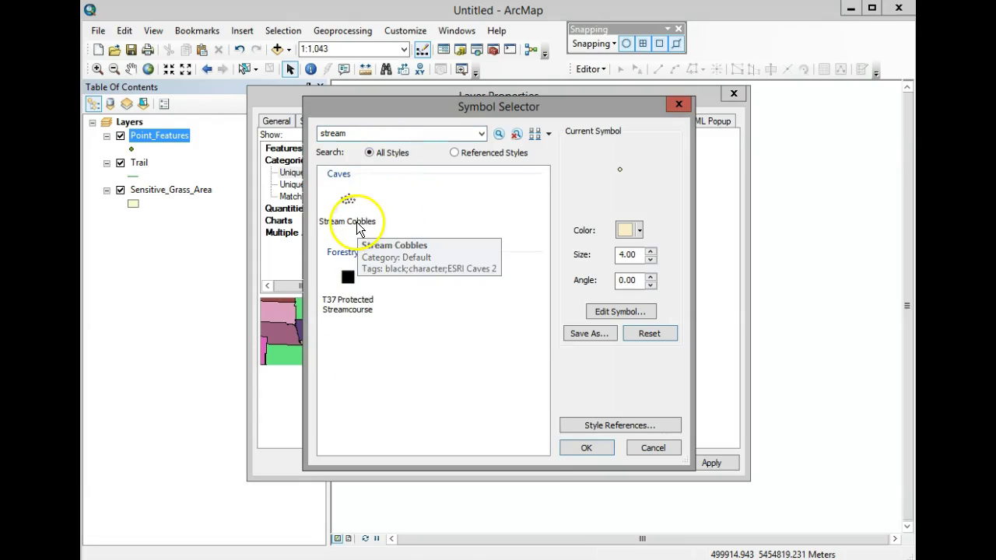
pyautogui.doubleClick(351, 133)
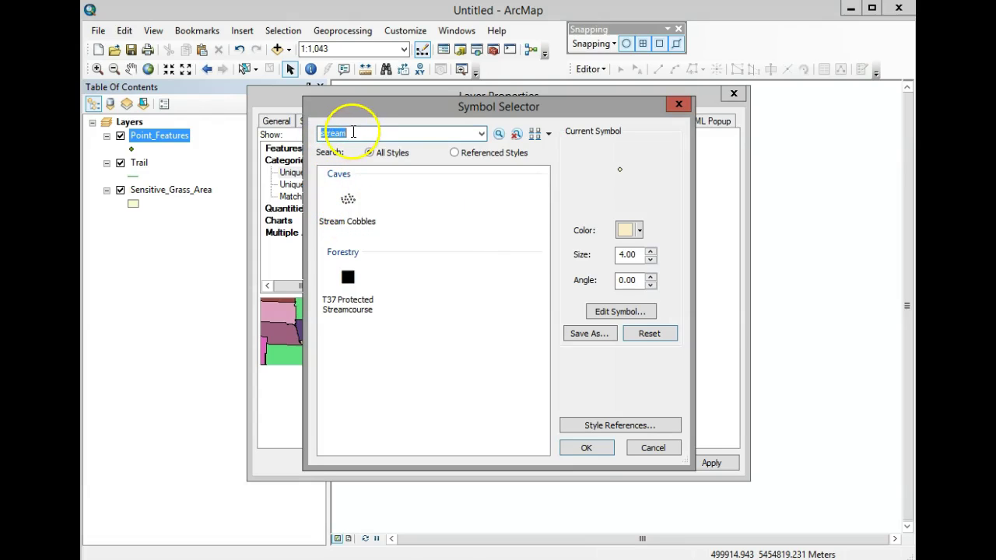
pyautogui.press('Delete')
pyautogui.write('river')
pyautogui.press('Return')
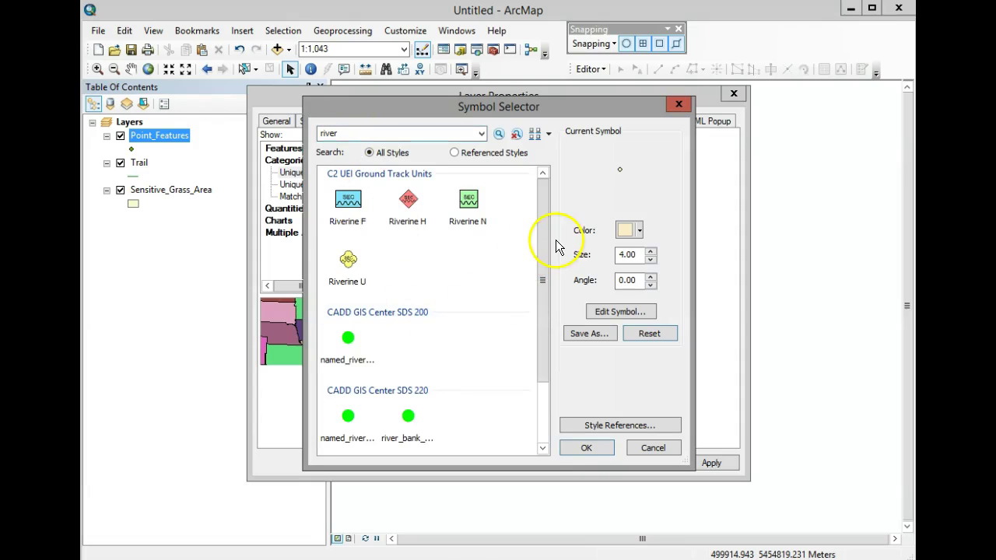
pyautogui.moveTo(542, 250); pyautogui.dragTo(545, 336)
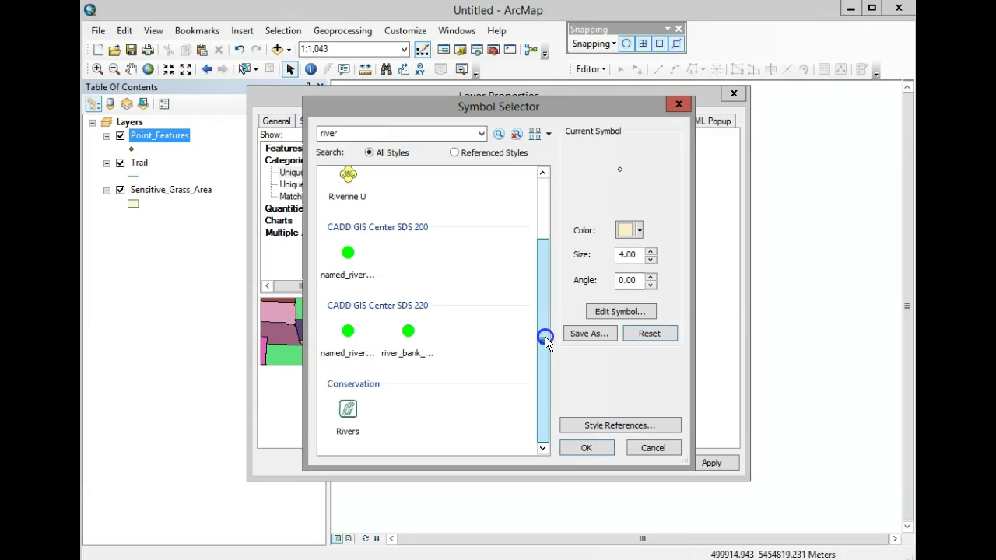
pyautogui.click(348, 406)
pyautogui.click(599, 449)
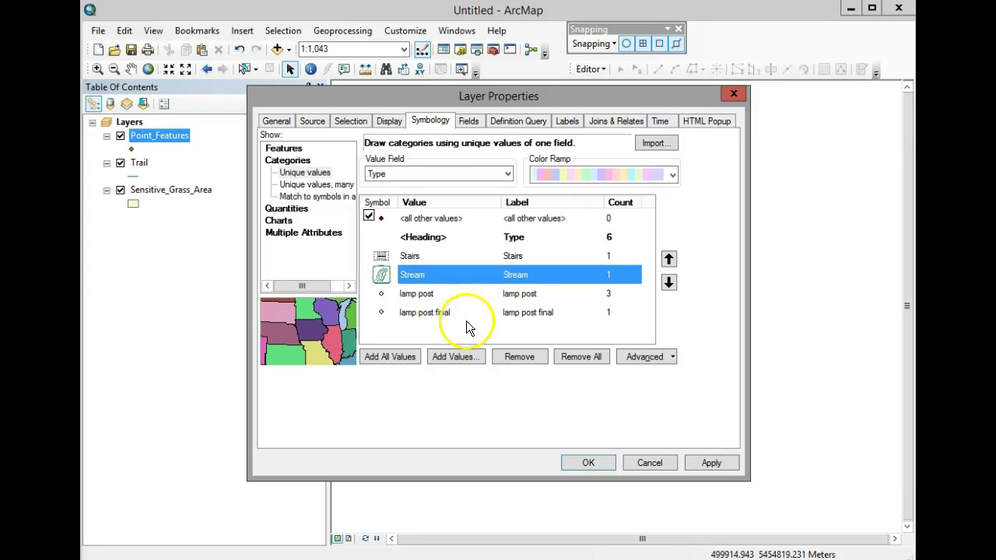
# Group the lamp post and lamp post final values into one class and label it "Lamp Post"
pyautogui.click(417, 294)
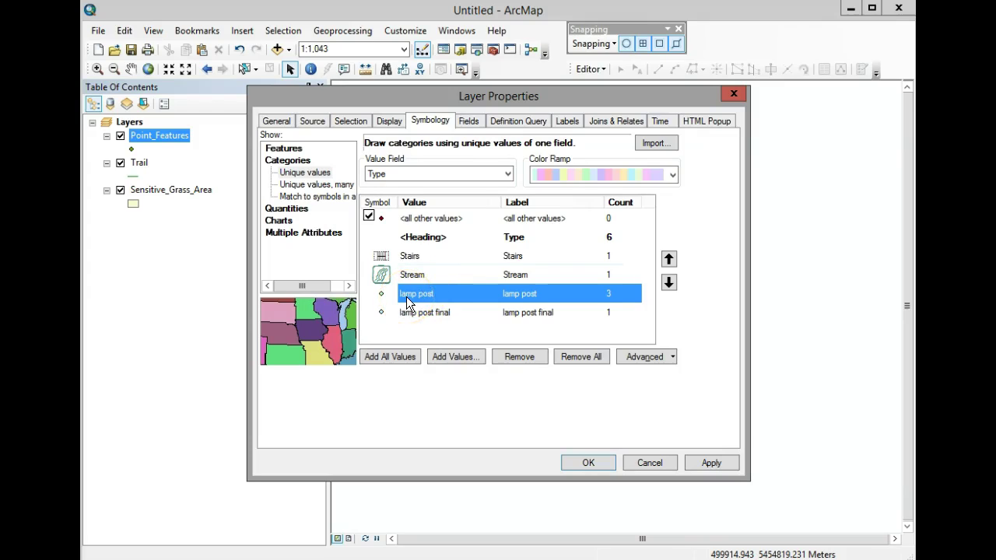
pyautogui.keyDown('shift'); pyautogui.click(413, 312); pyautogui.keyUp('shift')
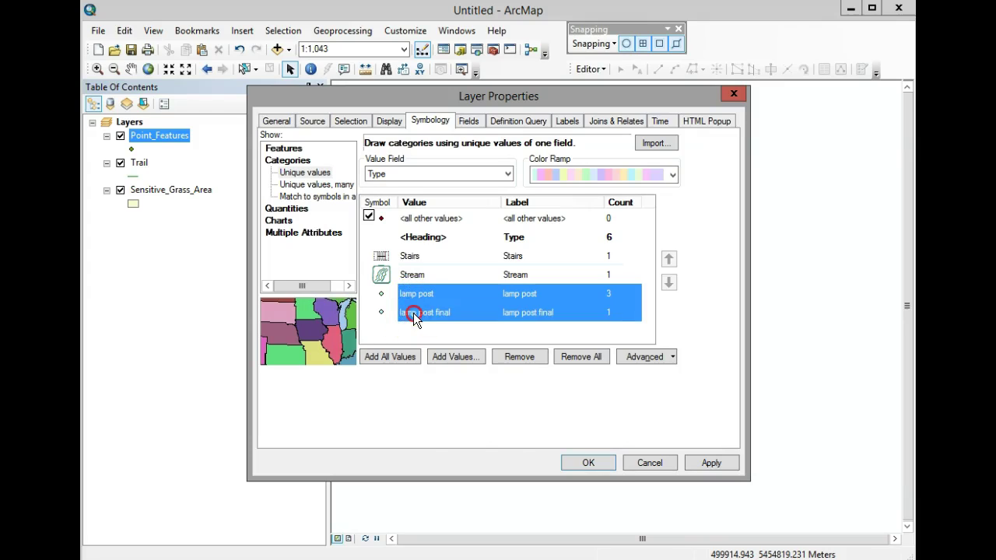
pyautogui.rightClick(413, 312)
pyautogui.click(424, 321)
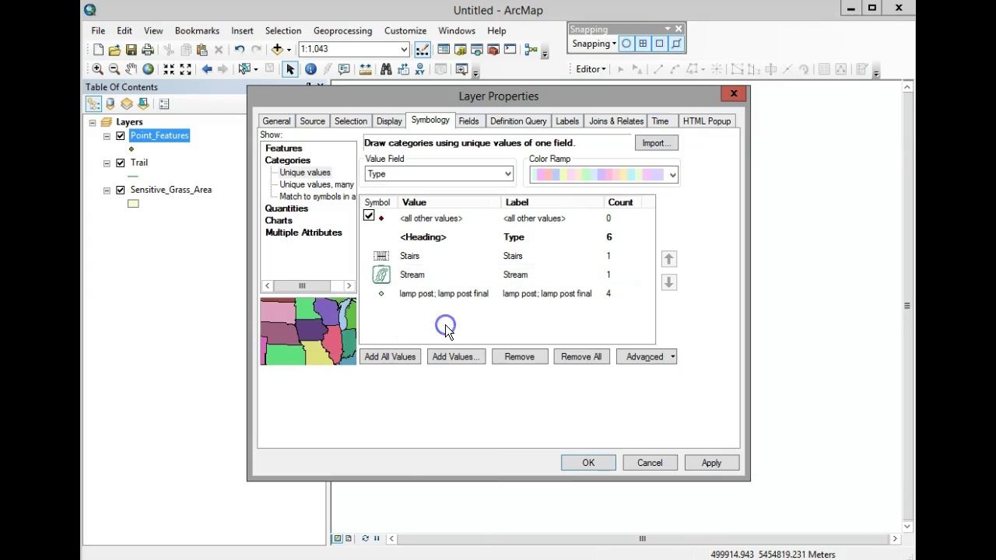
pyautogui.doubleClick(512, 294)
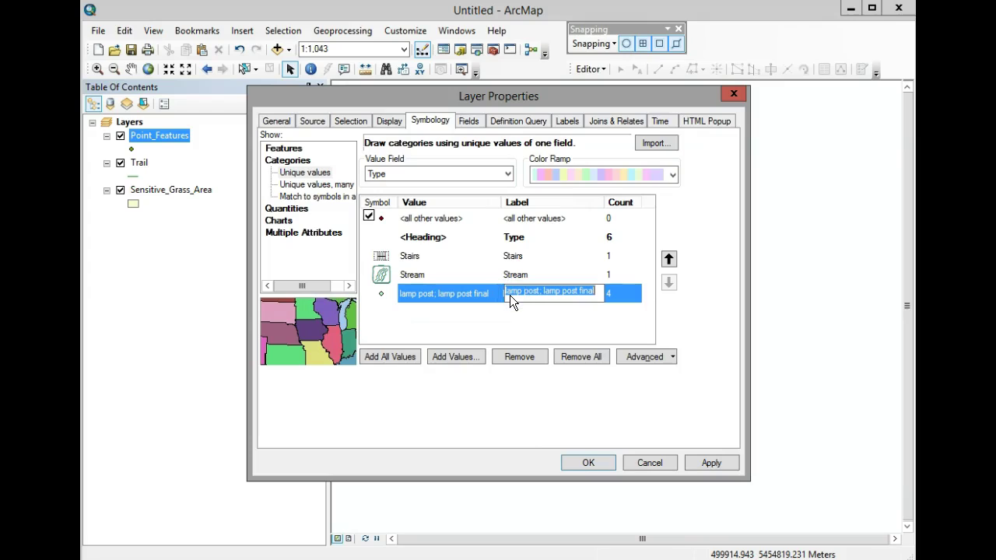
pyautogui.write('Lamp Post')
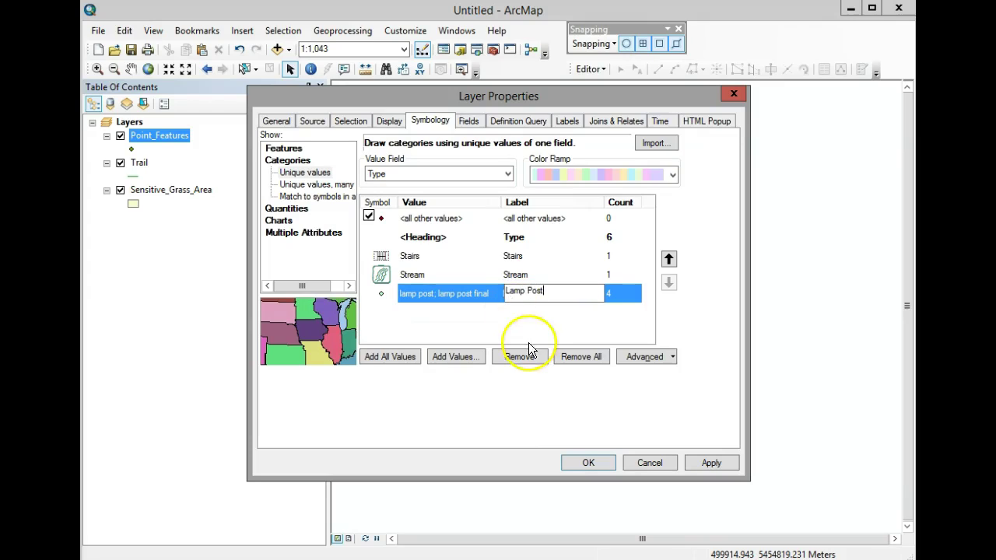
pyautogui.click(528, 343)
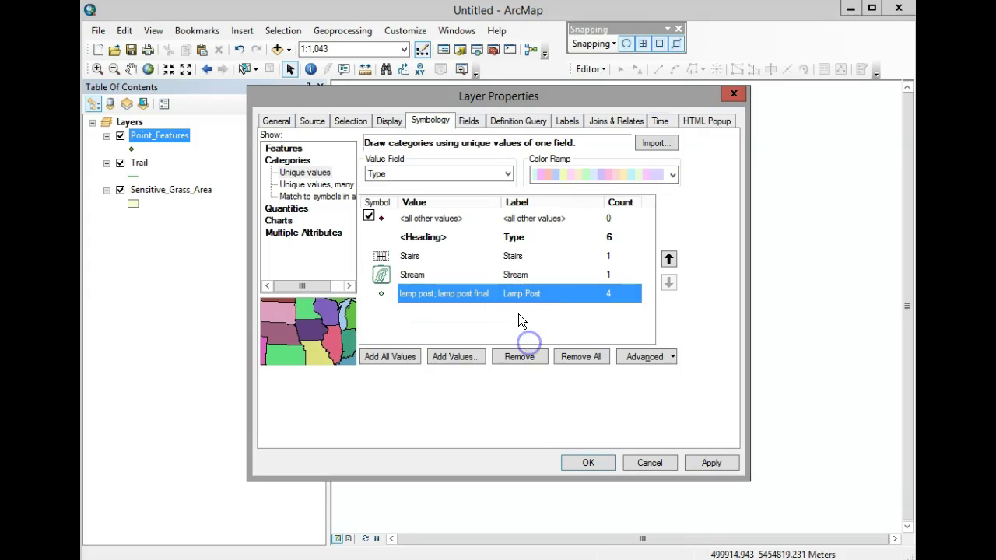
# Search all styles for "Lamp" symbols for the grouped Lamp Post class
pyautogui.doubleClick(382, 293)
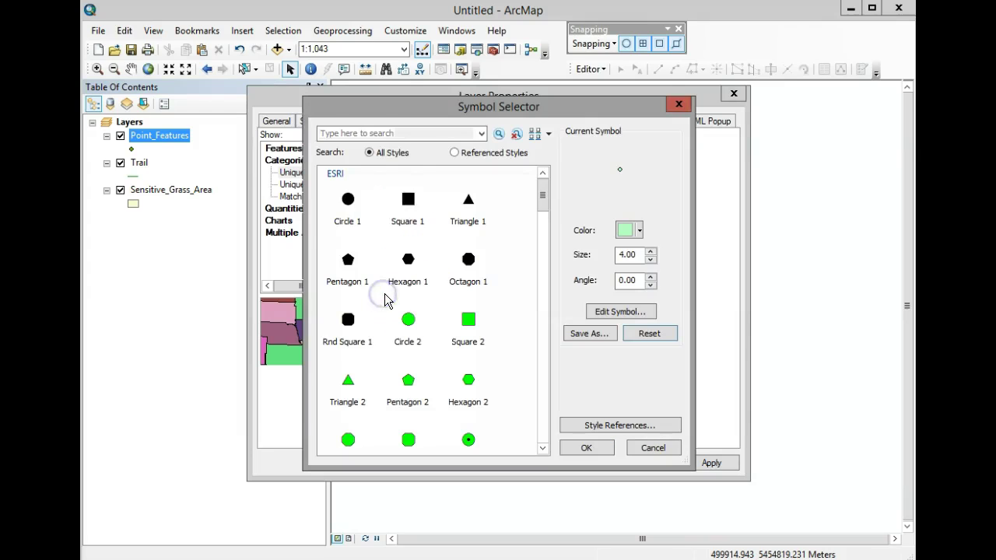
pyautogui.click(357, 132)
pyautogui.write('Lamp po')
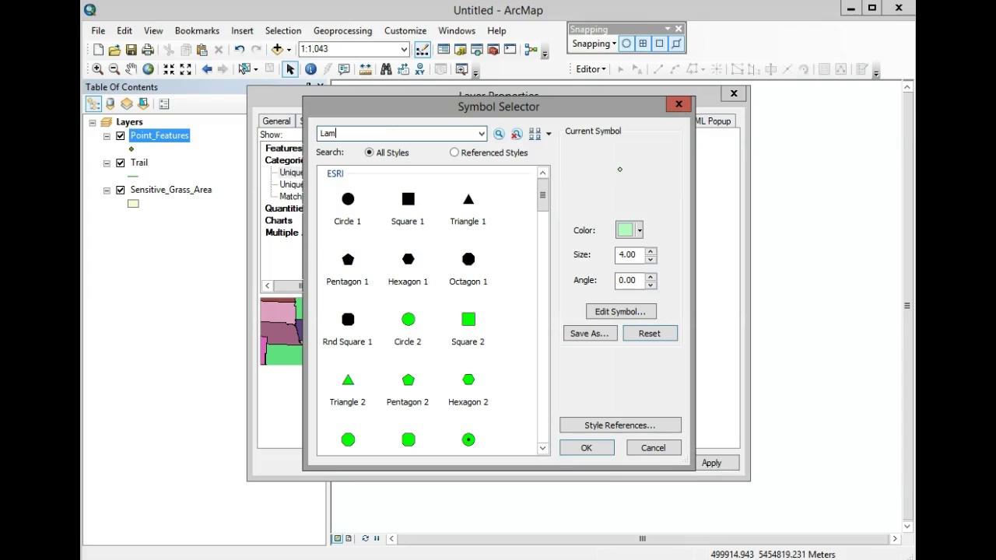
pyautogui.click(362, 134)
pyautogui.click(367, 135)
pyautogui.press('BackSpace')
pyautogui.press('BackSpace')
pyautogui.press('BackSpace')
pyautogui.press('BackSpace')
pyautogui.press('Return')
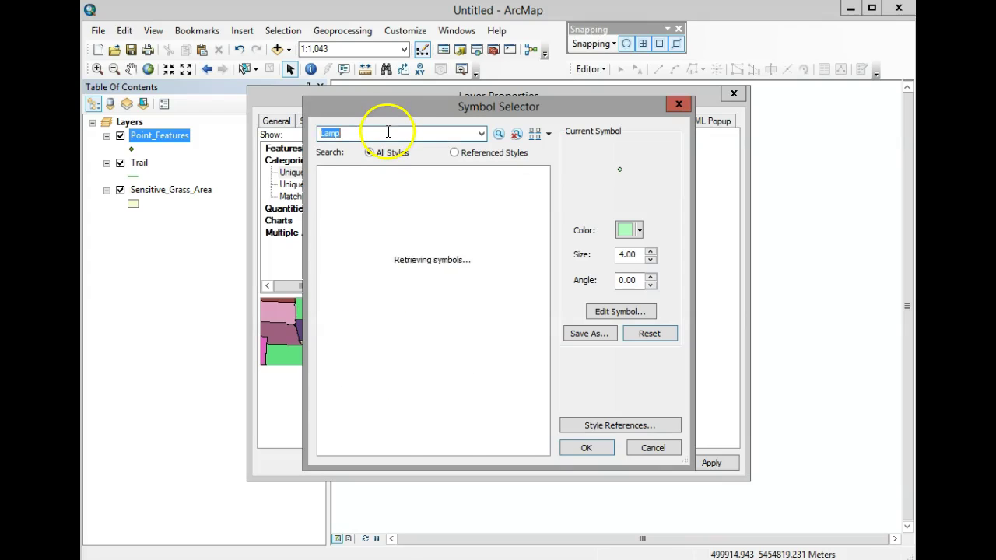
# Assign the LampHole symbol at size 13 to the Lamp Post class and accept the Point_Features symbology
pyautogui.moveTo(543, 250); pyautogui.dragTo(541, 411)
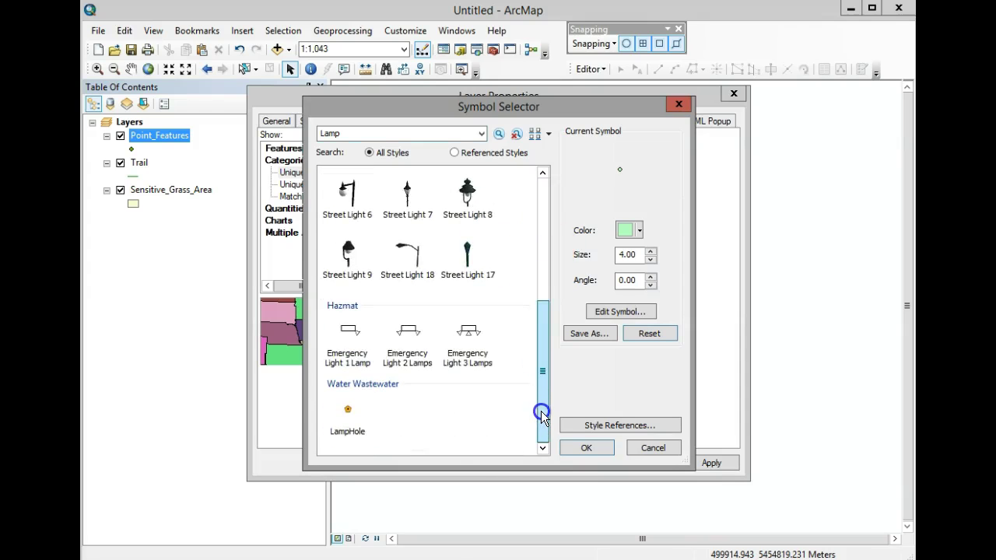
pyautogui.click(352, 405)
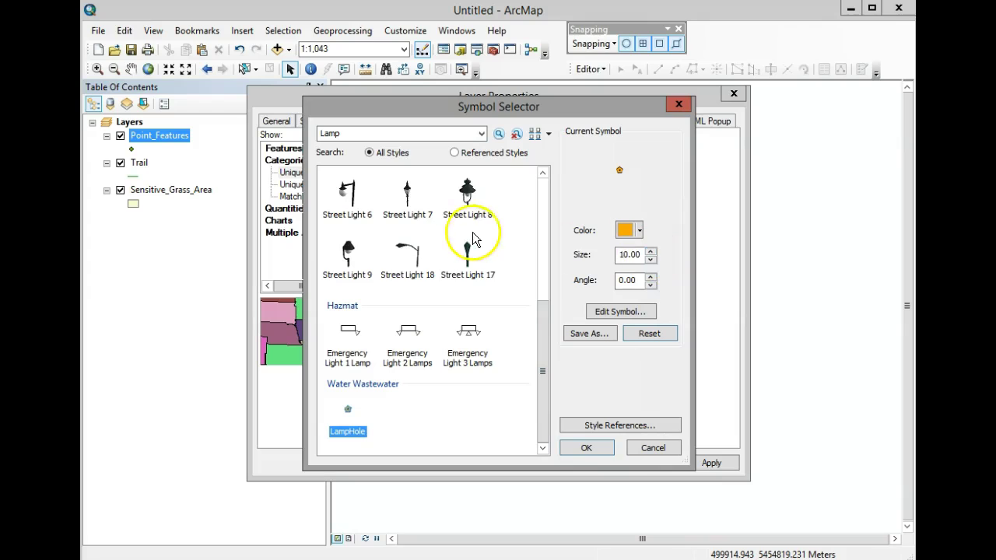
pyautogui.click(650, 252)
pyautogui.click(651, 251)
pyautogui.click(651, 252)
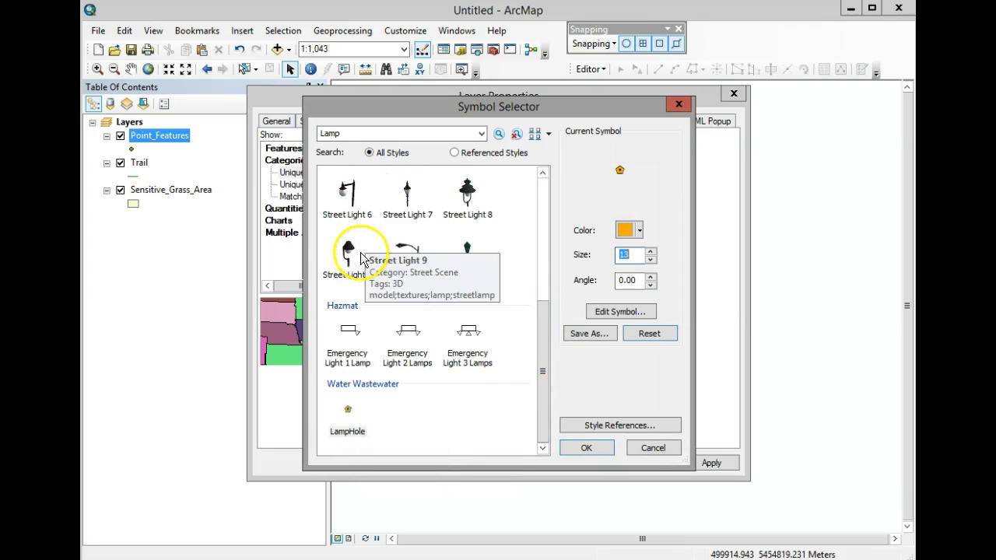
pyautogui.click(582, 450)
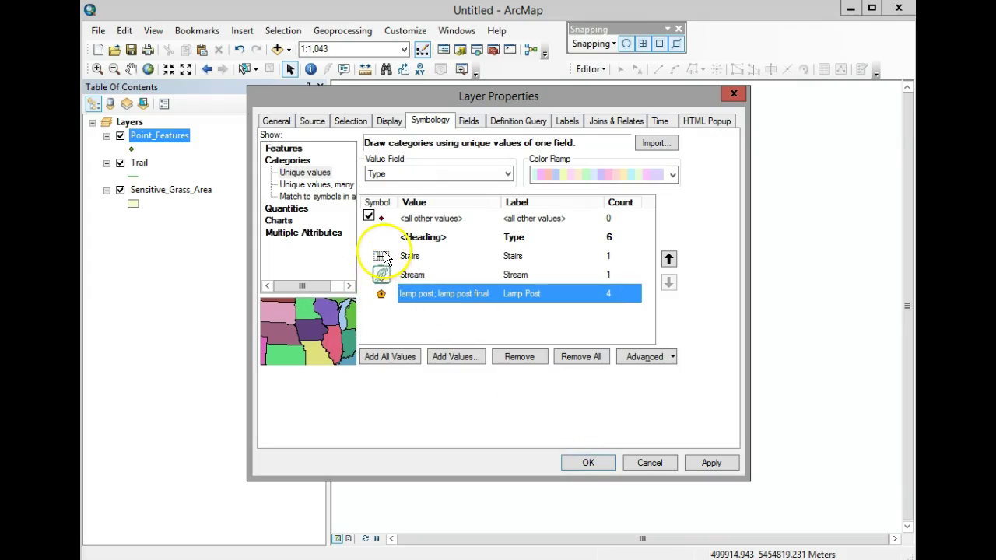
pyautogui.click(588, 463)
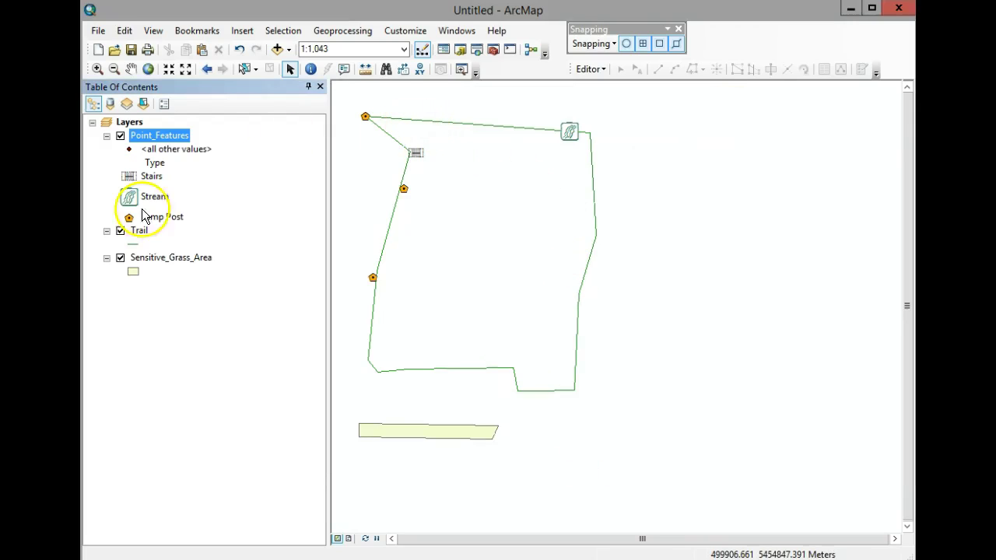
# Symbolize the Trail layer by unique values of many fields, combining Width and Surface, and add all values
pyautogui.rightClick(139, 233)
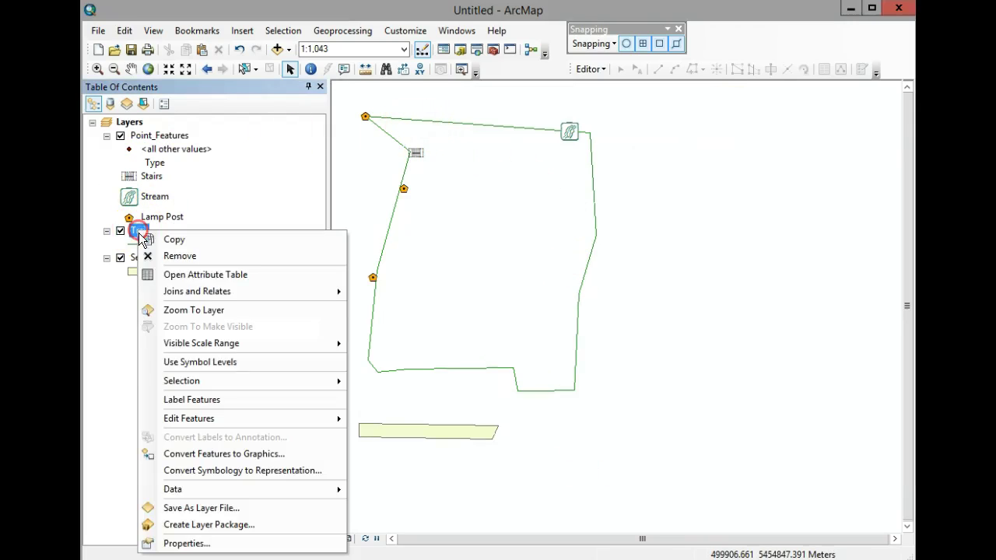
pyautogui.click(211, 541)
pyautogui.click(290, 172)
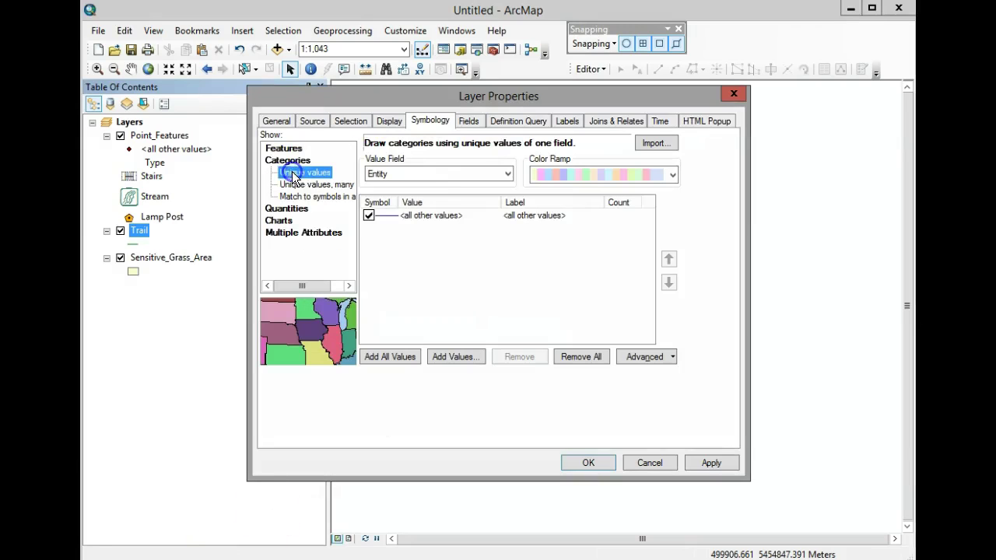
pyautogui.click(472, 174)
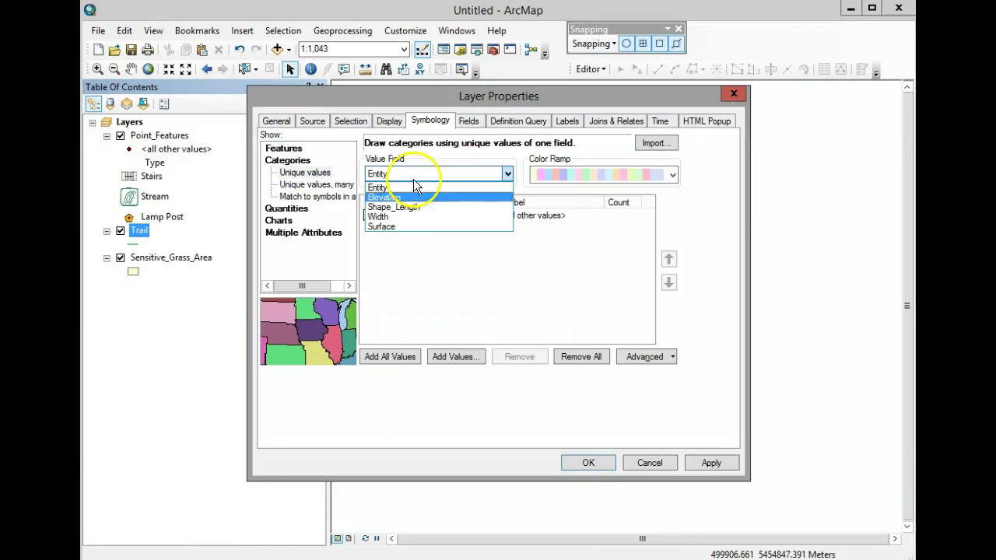
pyautogui.click(309, 187)
pyautogui.click(309, 186)
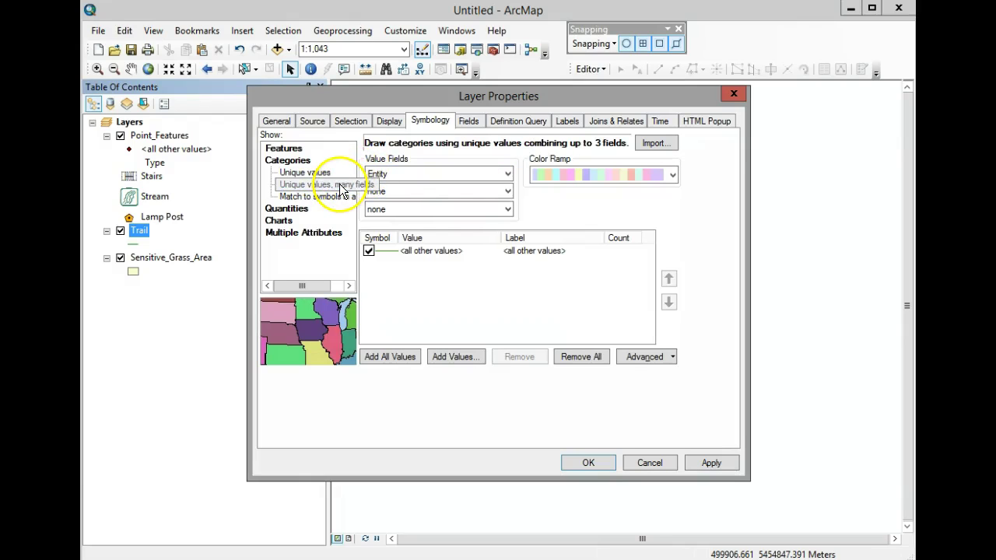
pyautogui.click(401, 174)
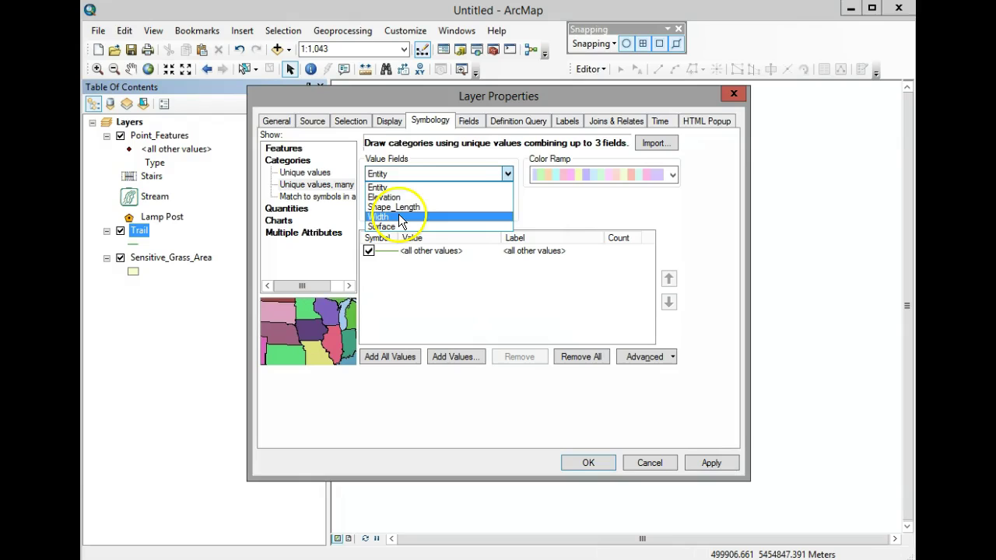
pyautogui.click(399, 216)
pyautogui.click(393, 190)
pyautogui.click(378, 255)
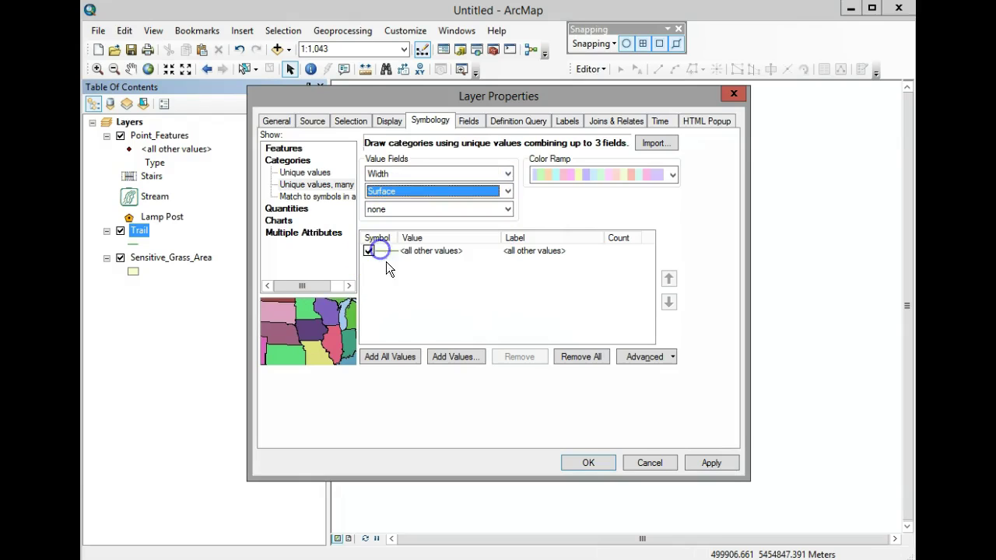
pyautogui.click(399, 353)
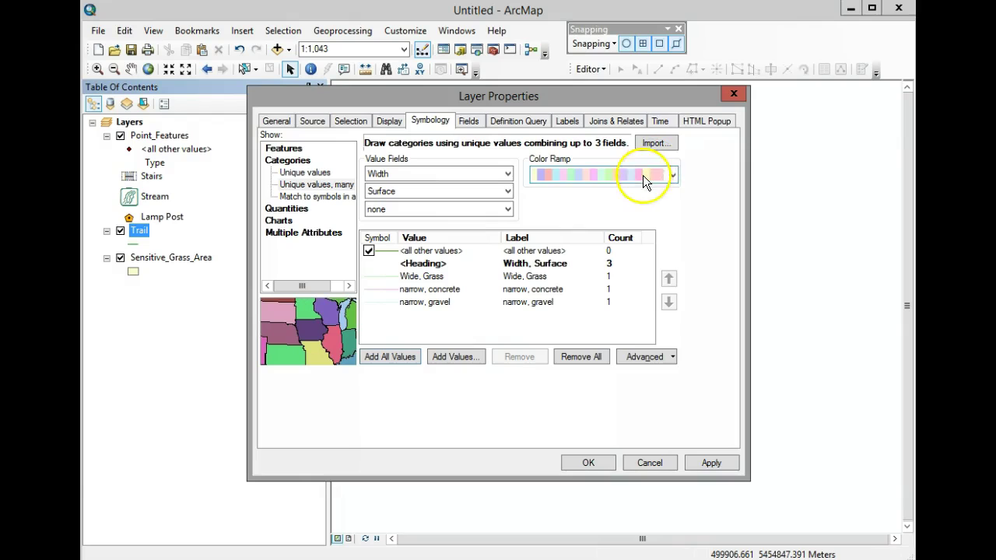
# Choose a darker, more saturated multicolour ramp for the Trail classes and apply the symbology
pyautogui.click(670, 175)
pyautogui.click(597, 238)
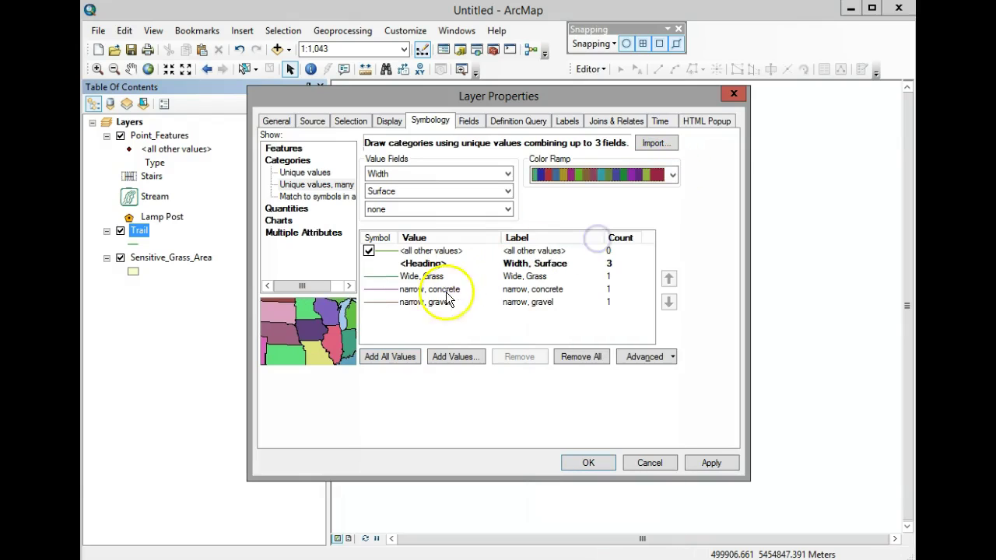
pyautogui.click(706, 462)
pyautogui.click(592, 465)
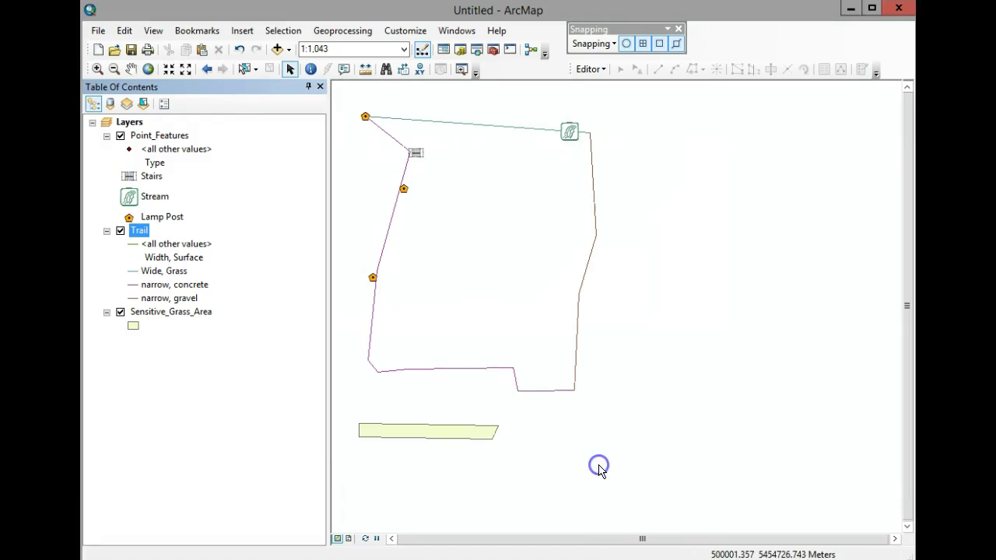